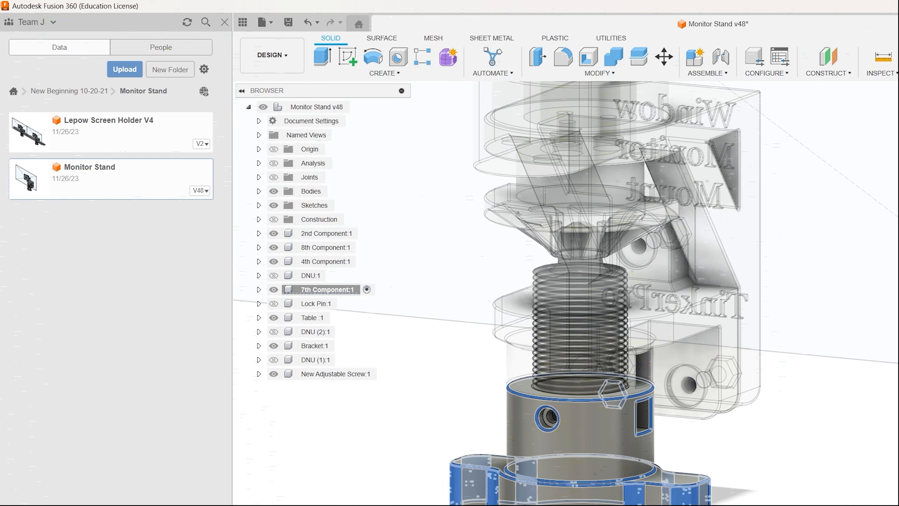
# - Extrude the picked base profiles beneath the 7th Component's cylinder
pyautogui.moveTo(553, 478); pyautogui.dragTo(552, 345, button='middle')
pyautogui.scroll(1, 552, 344)
pyautogui.press('e')
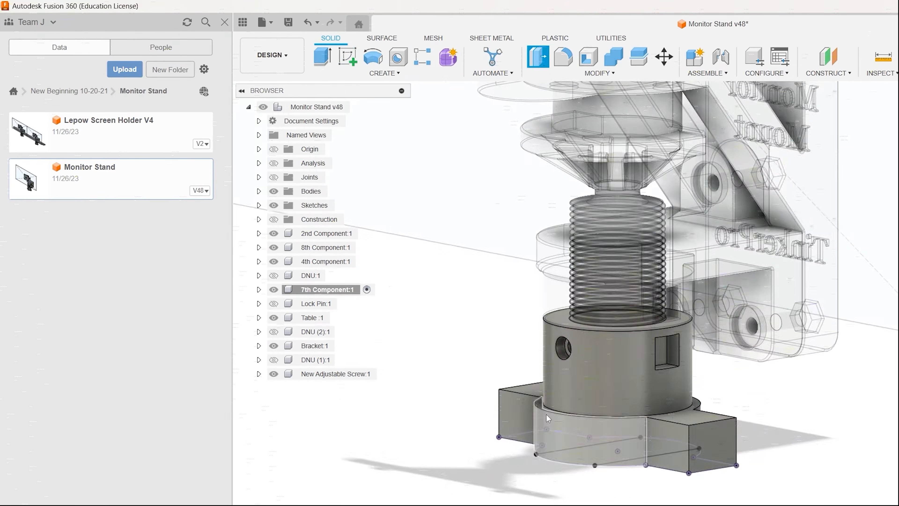
pyautogui.keyDown('shift'); pyautogui.moveTo(524, 405); pyautogui.dragTo(496, 340, button='middle'); pyautogui.keyUp('shift')
pyautogui.click(430, 414)
pyautogui.click(613, 429)
pyautogui.keyDown('shift'); pyautogui.moveTo(613, 429); pyautogui.dragTo(624, 358, button='middle'); pyautogui.keyUp('shift')
pyautogui.moveTo(628, 455)
pyautogui.mouseDown()
pyautogui.moveTo(629, 438)
pyautogui.moveTo(629, 457)
pyautogui.mouseUp()
pyautogui.scroll(4, 629, 457)
pyautogui.moveTo(707, 453); pyautogui.dragTo(706, 354)
pyautogui.press('Return')
# - Edit the 7th Component's base block sketch and set the block's width dimension to 1.25 in
pyautogui.keyDown('shift'); pyautogui.moveTo(739, 458); pyautogui.dragTo(761, 383, button='middle'); pyautogui.keyUp('shift')
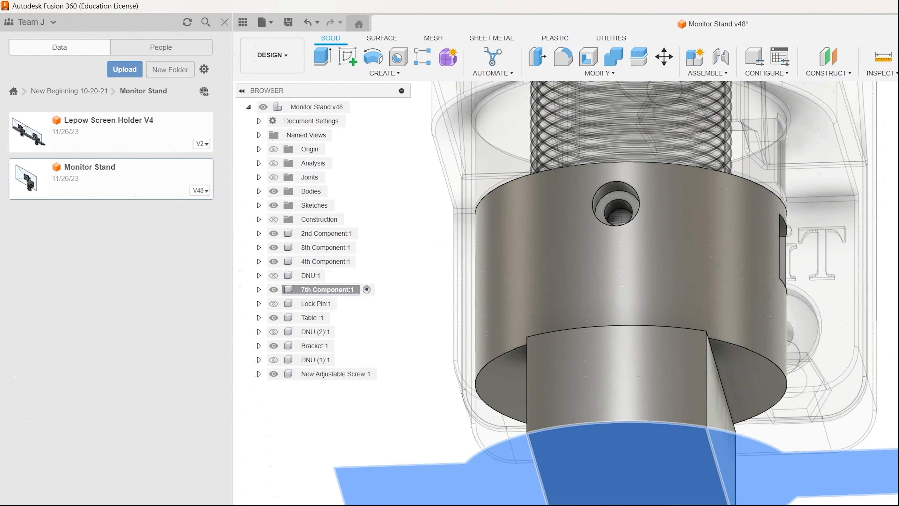
pyautogui.rightClick(651, 505)
pyautogui.click(692, 500)
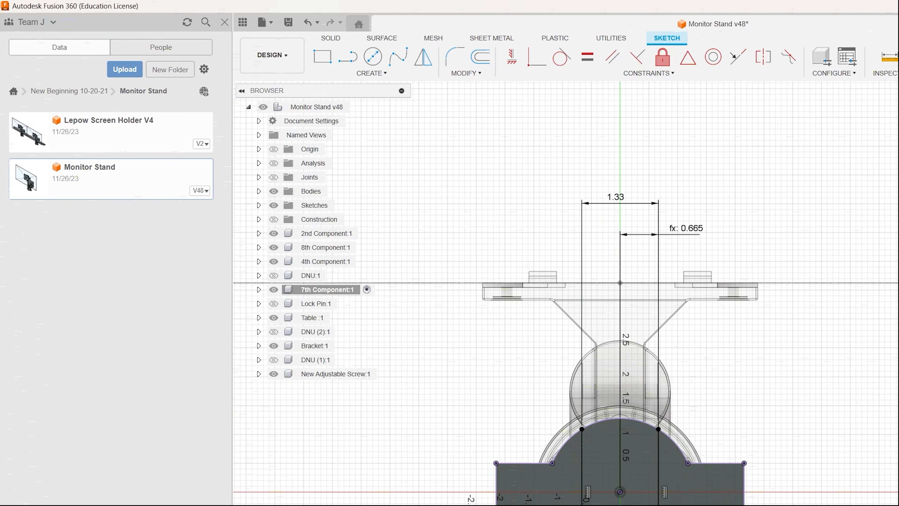
pyautogui.doubleClick(617, 197)
pyautogui.write('1.25')
pyautogui.press('Return')
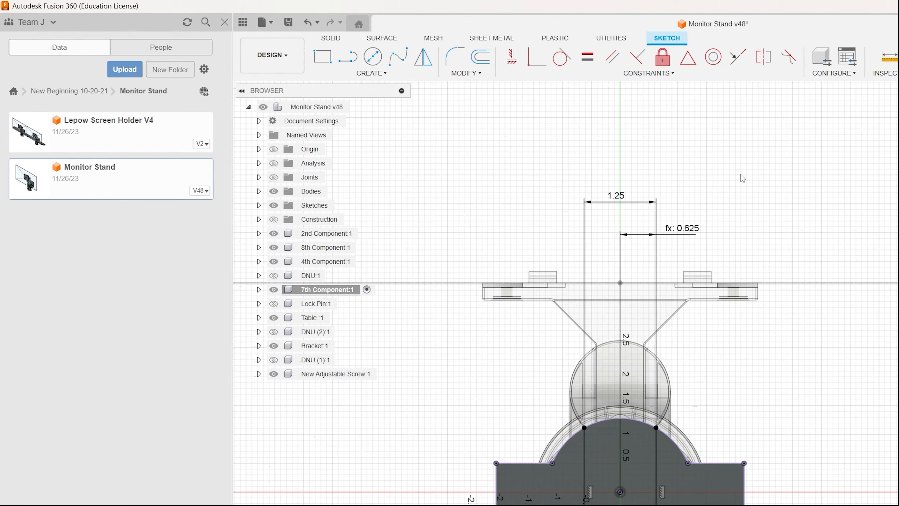
# - Extend the ends of the 7th Component's base block by extruding the picked areas
pyautogui.keyDown('shift'); pyautogui.moveTo(507, 496); pyautogui.dragTo(719, 217, button='middle'); pyautogui.keyUp('shift')
pyautogui.moveTo(650, 277)
pyautogui.keyDown('shift'); pyautogui.mouseDown(button='middle')
pyautogui.moveTo(606, 356)
pyautogui.moveTo(581, 363)
pyautogui.mouseUp(button='middle'); pyautogui.keyUp('shift')
pyautogui.scroll(5, 606, 355)
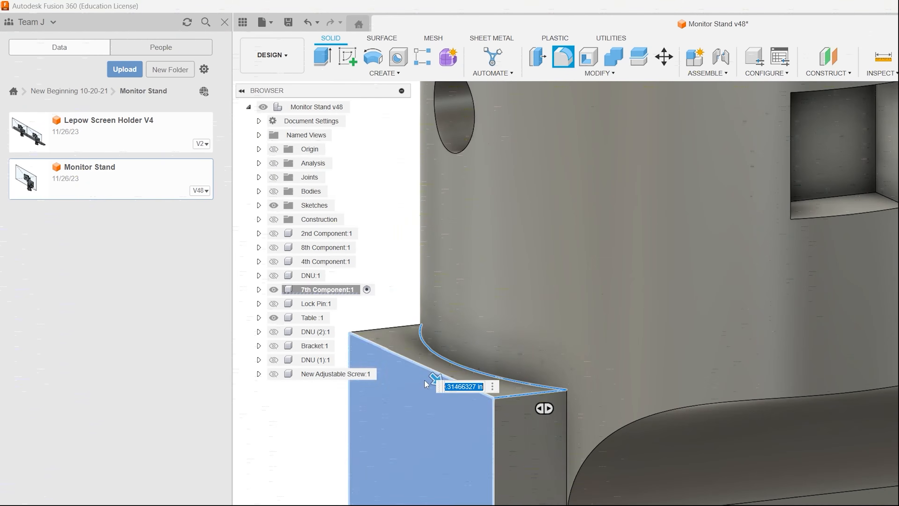
pyautogui.click(507, 381)
pyautogui.scroll(-5, 508, 381)
pyautogui.keyDown('shift'); pyautogui.moveTo(508, 382); pyautogui.dragTo(341, 328, button='middle'); pyautogui.keyUp('shift')
pyautogui.scroll(5, 690, 343)
pyautogui.click(690, 341)
pyautogui.keyDown('shift'); pyautogui.moveTo(689, 340); pyautogui.dragTo(563, 407, button='middle'); pyautogui.keyUp('shift')
pyautogui.press('Return')
# - Fillet the base block's vertical corner edges and short top edges
pyautogui.scroll(3, 691, 383)
pyautogui.click(677, 425)
pyautogui.keyDown('shift'); pyautogui.moveTo(716, 370); pyautogui.dragTo(319, 199, button='middle'); pyautogui.keyUp('shift')
pyautogui.click(677, 298)
pyautogui.click(689, 229)
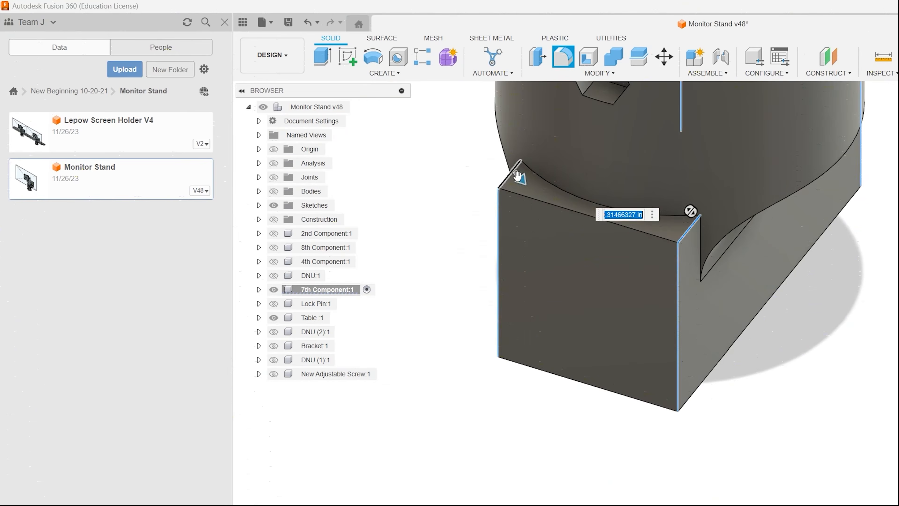
pyautogui.keyDown('shift'); pyautogui.moveTo(518, 176); pyautogui.dragTo(592, 474, button='middle'); pyautogui.keyUp('shift')
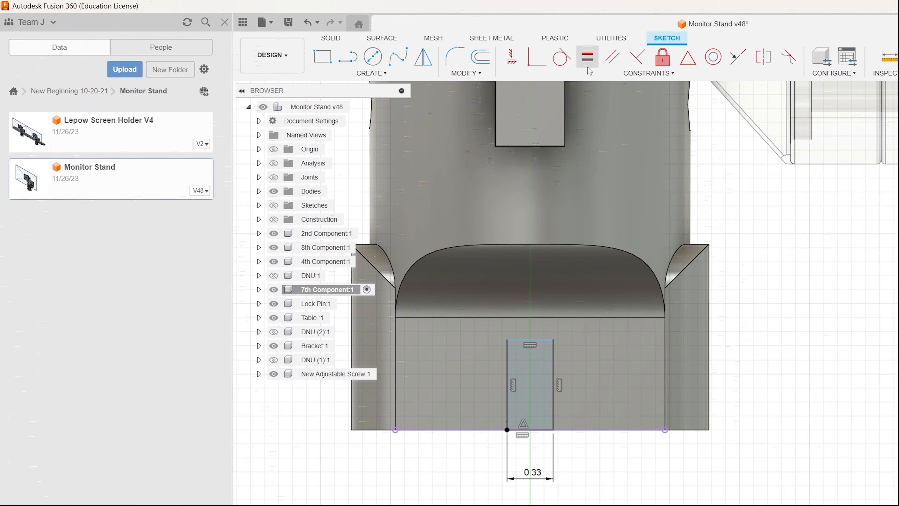
# - Set the slot rectangle's height equal to its width dimension and extrude the square profile into the base block
pyautogui.click(385, 73)
pyautogui.click(382, 264)
pyautogui.click(553, 384)
pyautogui.click(608, 455)
pyautogui.click(527, 471)
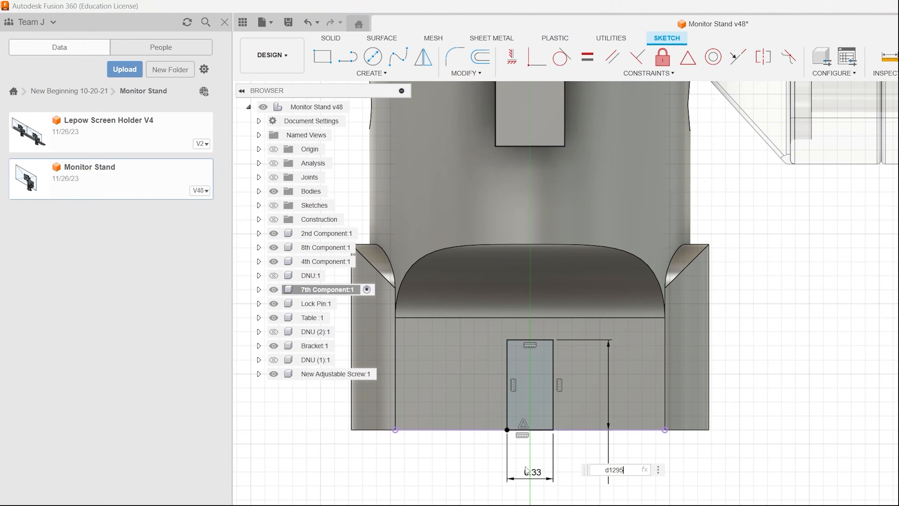
pyautogui.press('Return')
pyautogui.press('e')
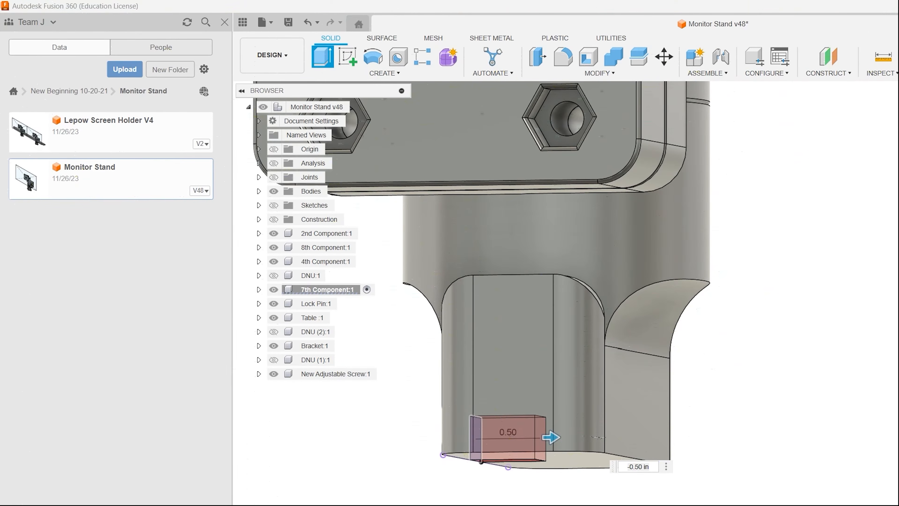
pyautogui.moveTo(551, 437); pyautogui.dragTo(650, 436)
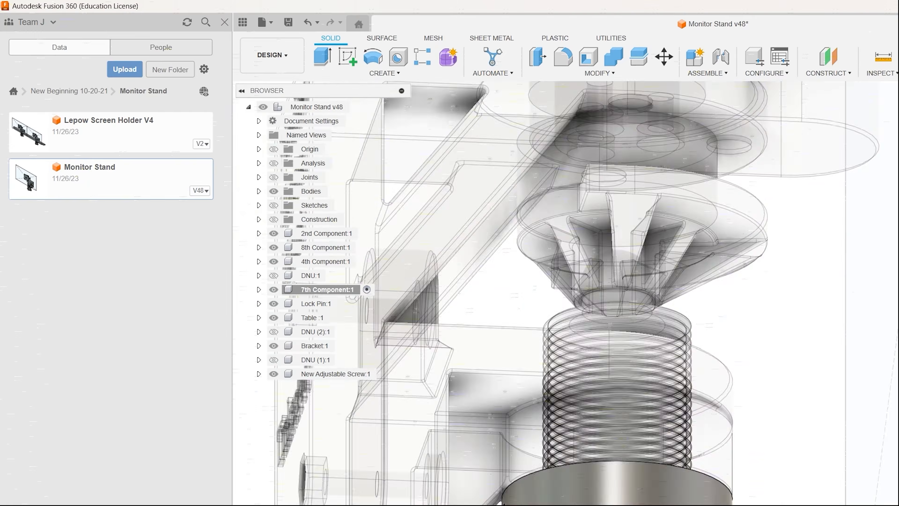
# - Open the Monitor Stand design and save a copy as Monitor Stand V2
pyautogui.doubleClick(72, 130)
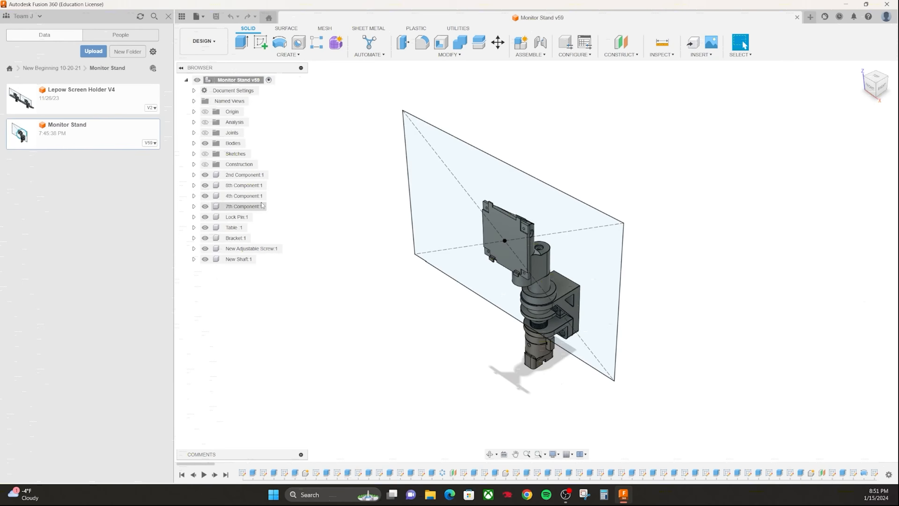
pyautogui.click(198, 17)
pyautogui.click(219, 124)
pyautogui.press('Return')
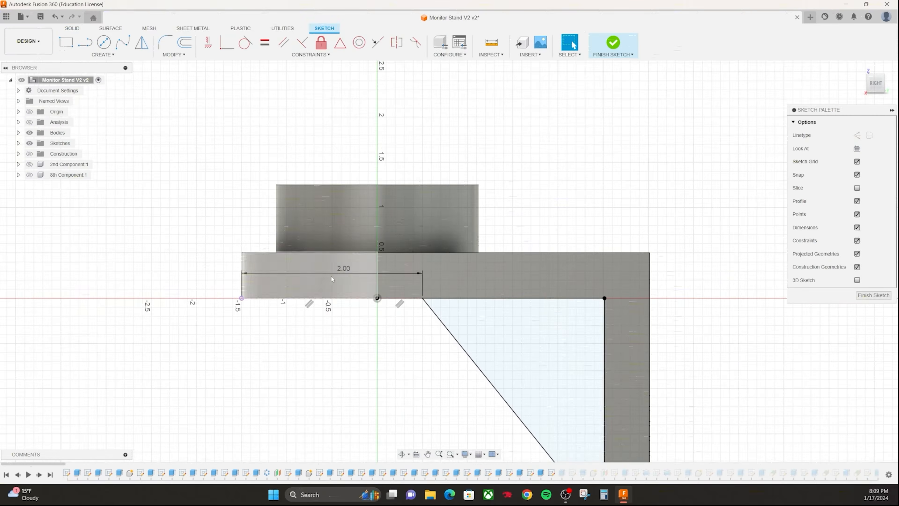
# - Project the upper arm's lower edge into the gusset sketch and make the gusset's top line collinear with it
pyautogui.moveTo(419, 301); pyautogui.dragTo(427, 322)
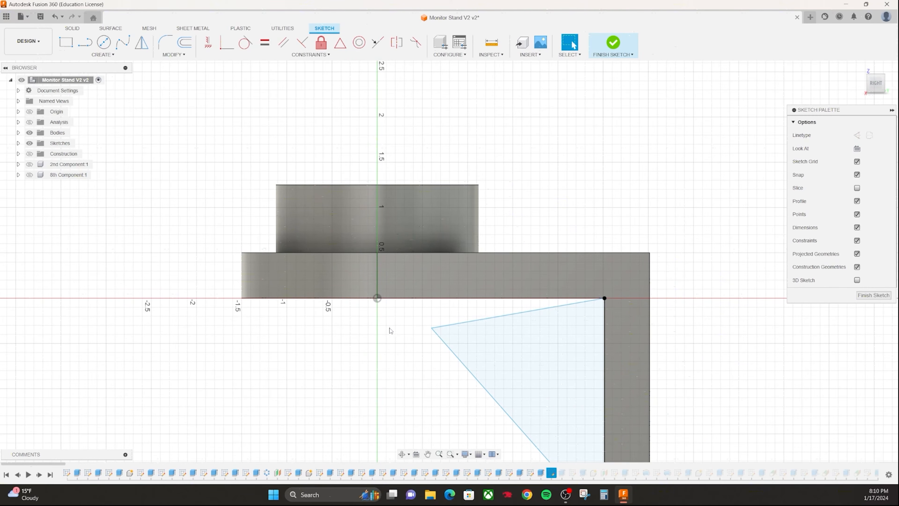
pyautogui.press('p')
pyautogui.click(421, 299)
pyautogui.press('Return')
pyautogui.press('Escape')
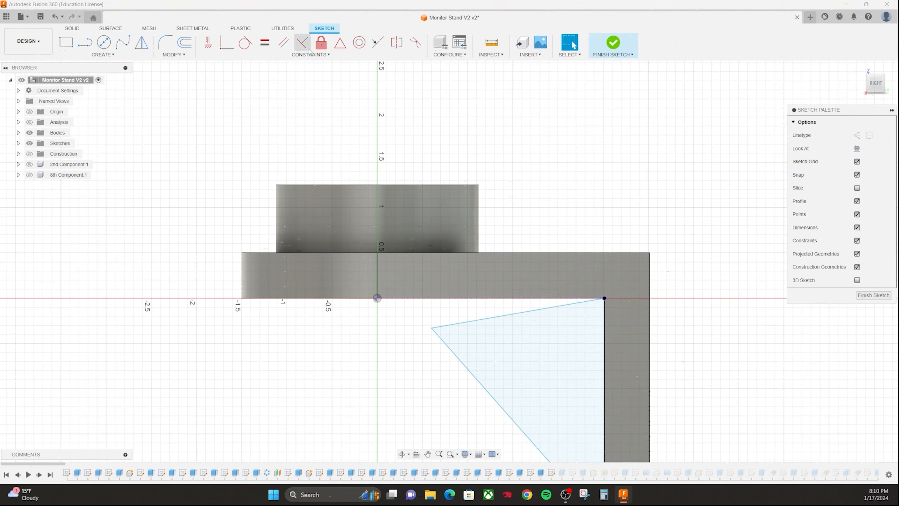
pyautogui.click(378, 43)
pyautogui.click(455, 324)
pyautogui.click(442, 299)
pyautogui.press('Escape')
# - Project the cylinder's top edge and align the gusset's upper corner vertically with the cylinder's outer edge
pyautogui.moveTo(407, 298); pyautogui.dragTo(470, 298)
pyautogui.press('p')
pyautogui.click(474, 185)
pyautogui.click(728, 165)
pyautogui.click(462, 185)
pyautogui.click(600, 197)
pyautogui.click(209, 43)
pyautogui.click(470, 299)
pyautogui.click(479, 185)
pyautogui.press('Escape')
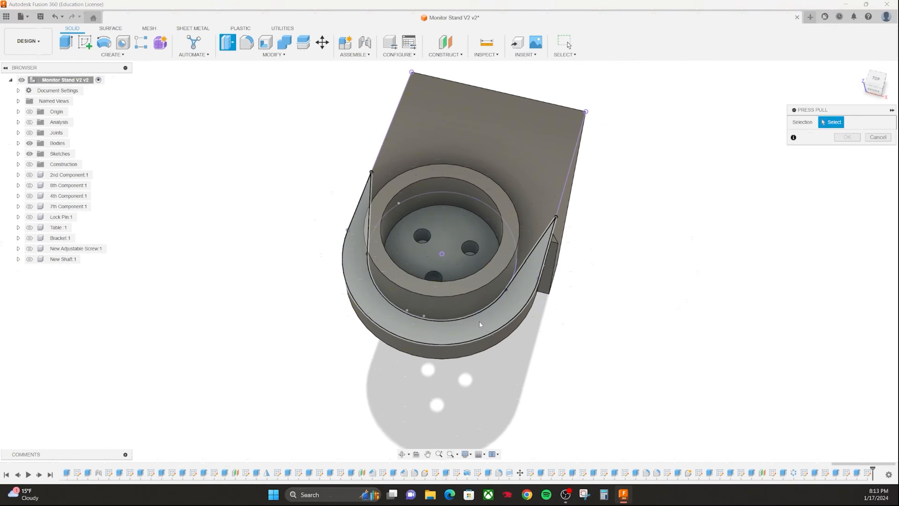
# - Cut the crescent-shaped profile around the cylinder on the clamp's upper arm with an extrude of extent All
pyautogui.press('e')
pyautogui.keyDown('shift'); pyautogui.moveTo(395, 341); pyautogui.dragTo(422, 246, button='middle'); pyautogui.keyUp('shift')
pyautogui.click(843, 175)
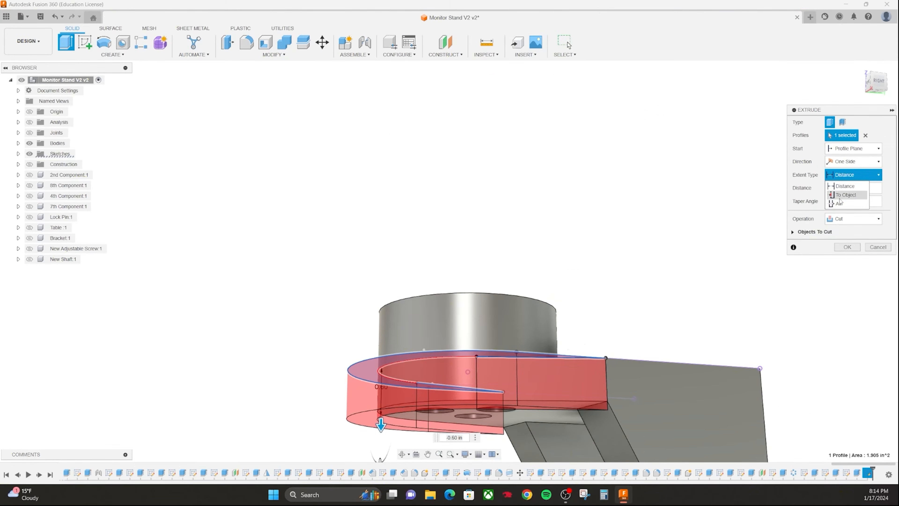
pyautogui.click(844, 197)
pyautogui.press('Return')
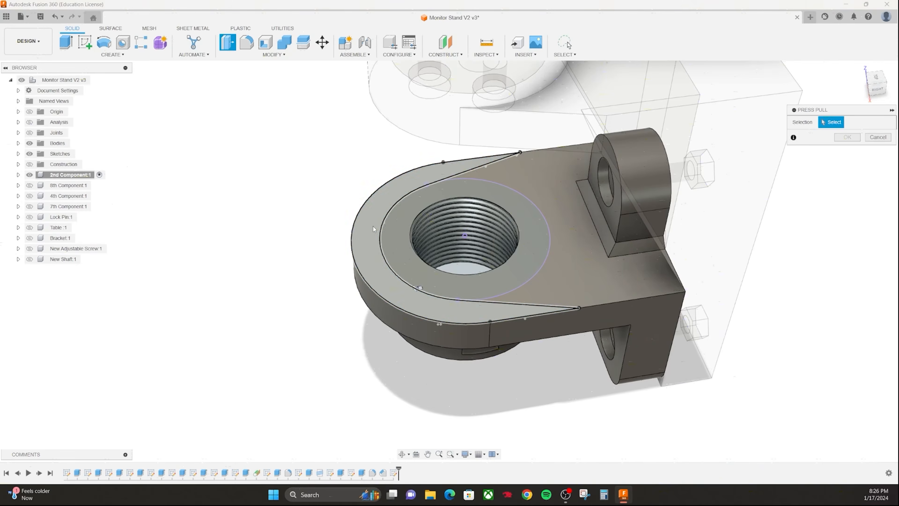
# - Cut the crescent-shaped profile around the 2nd Component's threaded hole with an extrude of extent All
pyautogui.click(373, 229)
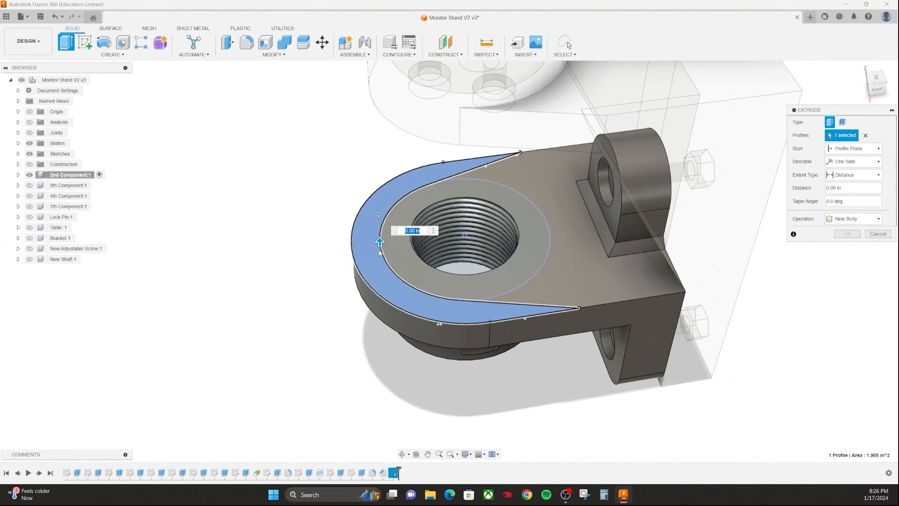
pyautogui.moveTo(381, 225); pyautogui.dragTo(386, 284)
pyautogui.keyDown('shift'); pyautogui.moveTo(384, 358); pyautogui.dragTo(383, 279, button='middle'); pyautogui.keyUp('shift')
pyautogui.click(843, 175)
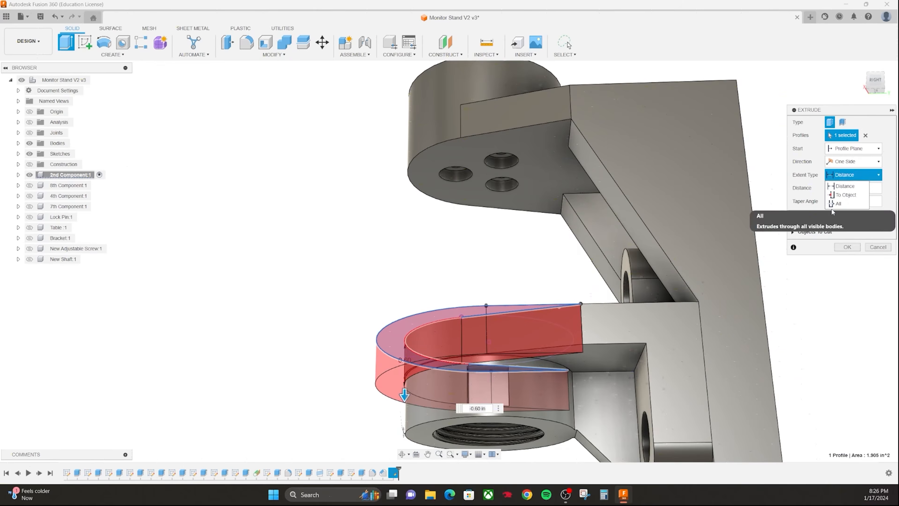
pyautogui.click(845, 197)
pyautogui.click(847, 247)
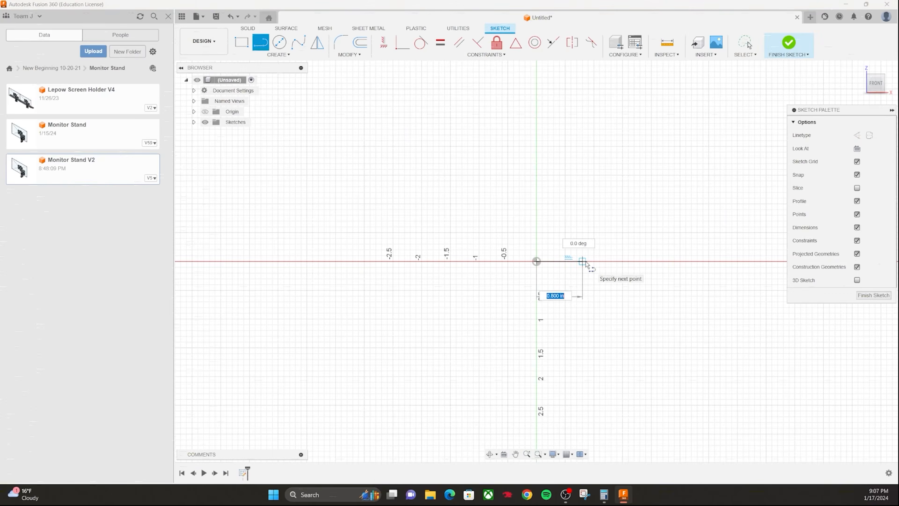
# - Sketch the L-shaped seal profile in a new design with dimensions 1.625, 0.75, 2.75 and 4 in
pyautogui.write('1.625')
pyautogui.press('Return')
pyautogui.write('.75')
pyautogui.press('Return')
pyautogui.write('2.75')
pyautogui.press('Return')
pyautogui.write('4')
pyautogui.press('Return')
pyautogui.moveTo(472, 365); pyautogui.dragTo(440, 279, button='middle')
pyautogui.click(260, 42)
pyautogui.click(505, 174)
pyautogui.click(505, 362)
pyautogui.click(279, 54)
# - Extrude the L-shaped profile into a solid and save the design as Sample Seal
pyautogui.press('e')
pyautogui.click(855, 162)
pyautogui.moveTo(528, 280); pyautogui.dragTo(571, 261)
pyautogui.press('Return')
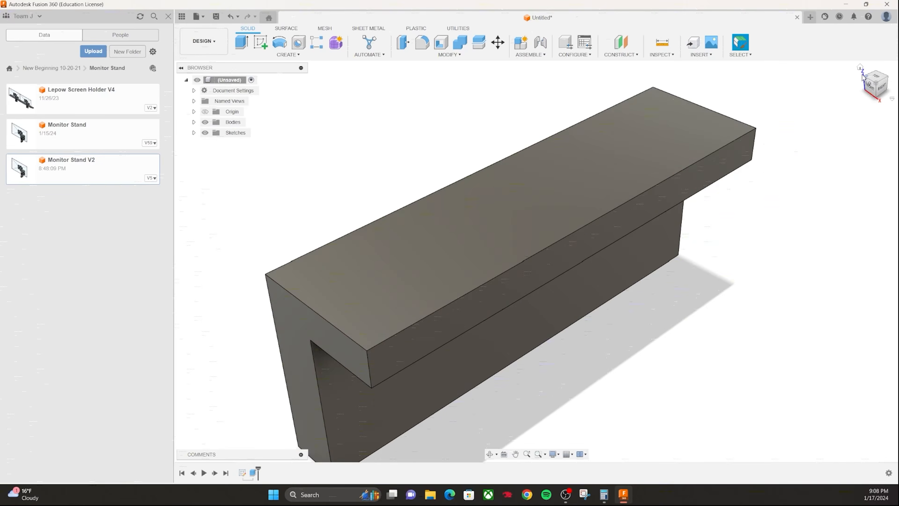
pyautogui.hotkey('ctrl', 's')
pyautogui.write('Sample Seal')
pyautogui.click(584, 240)
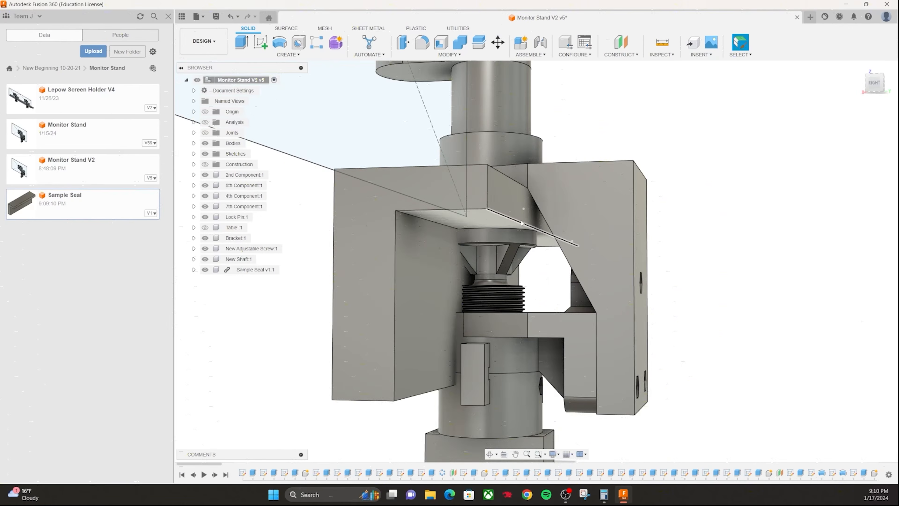
# - Examine how the clamp grips the sample seal and how the 2nd Component's lower jaw is shaped
pyautogui.scroll(5, 521, 222)
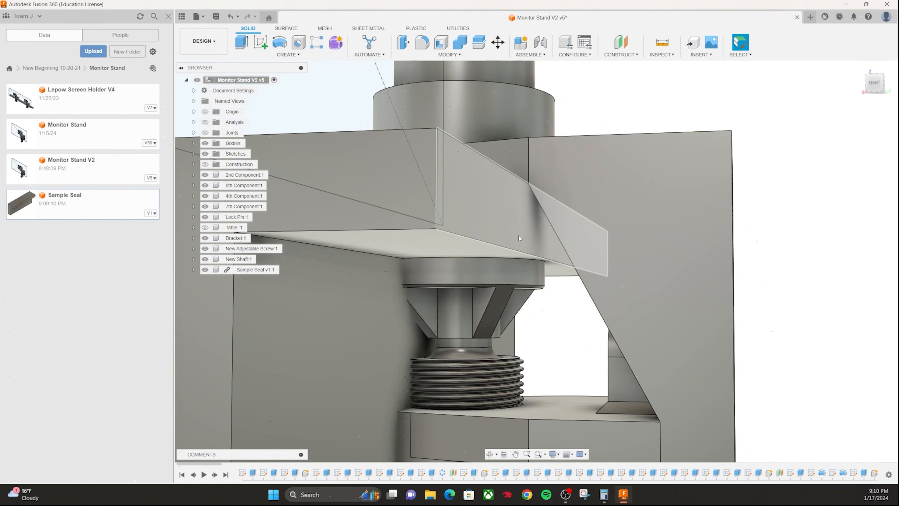
pyautogui.scroll(-5, 495, 311)
pyautogui.moveTo(509, 321); pyautogui.dragTo(506, 264, button='middle')
pyautogui.keyDown('shift'); pyautogui.moveTo(505, 264); pyautogui.dragTo(480, 257, button='middle'); pyautogui.keyUp('shift')
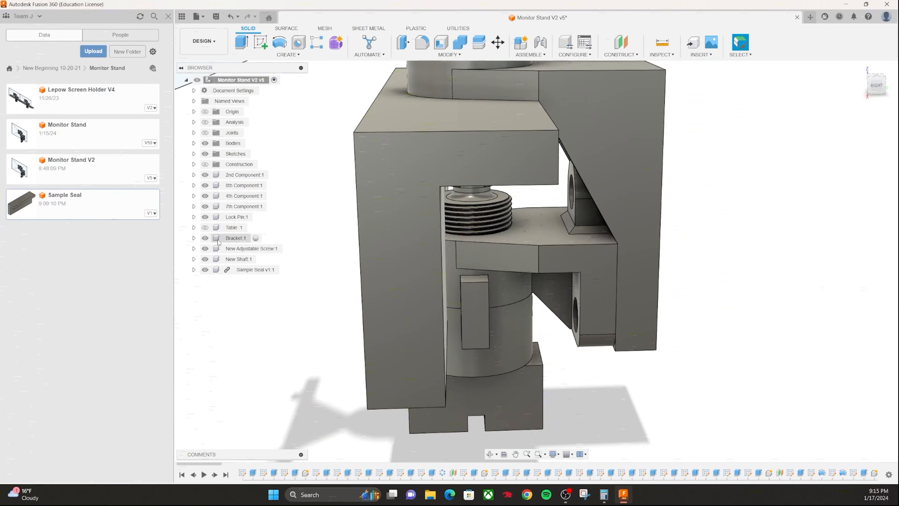
pyautogui.doubleClick(549, 241)
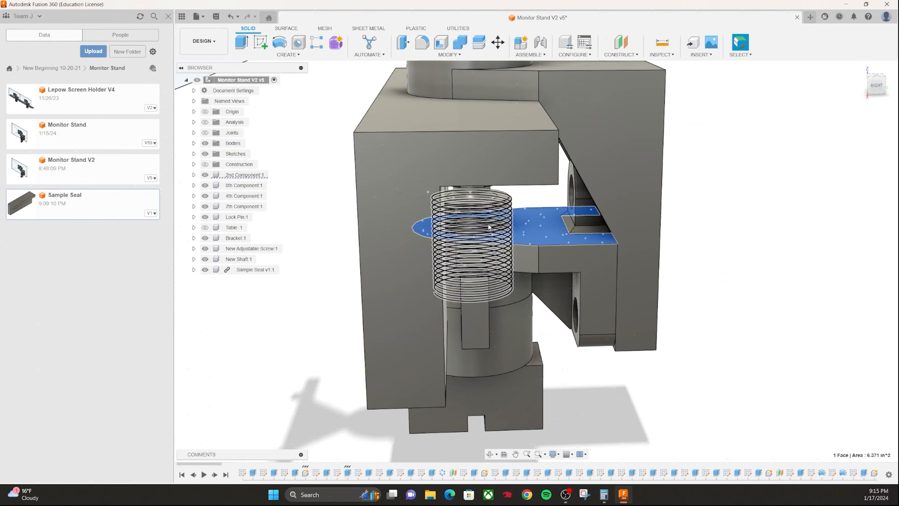
pyautogui.click(778, 314)
pyautogui.scroll(3, 471, 170)
pyautogui.keyDown('shift'); pyautogui.moveTo(496, 212); pyautogui.dragTo(553, 248, button='middle'); pyautogui.keyUp('shift')
pyautogui.scroll(2, 526, 199)
pyautogui.scroll(-4, 578, 304)
pyautogui.scroll(6, 578, 304)
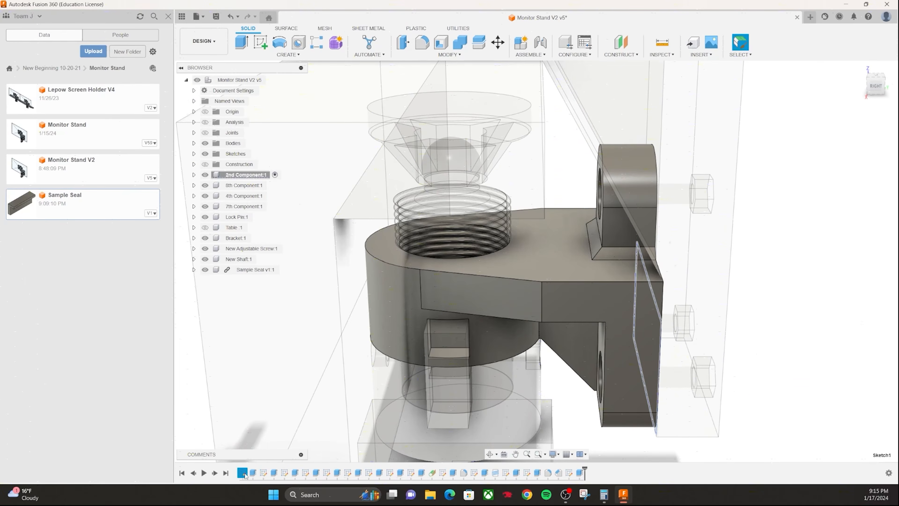
# - Review the 2nd Component's first extrude features and open the sketch of its jaw plate
pyautogui.rightClick(253, 473)
pyautogui.click(277, 378)
pyautogui.press('Escape')
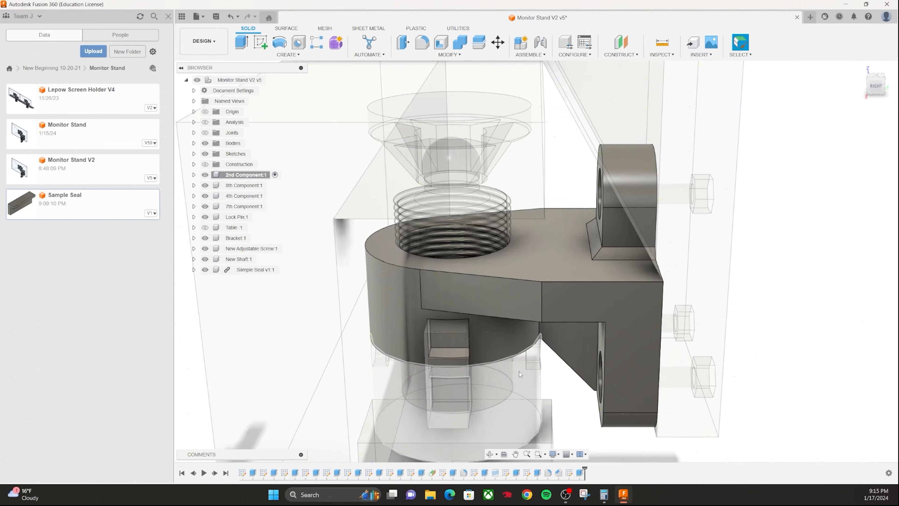
pyautogui.rightClick(274, 473)
pyautogui.click(290, 378)
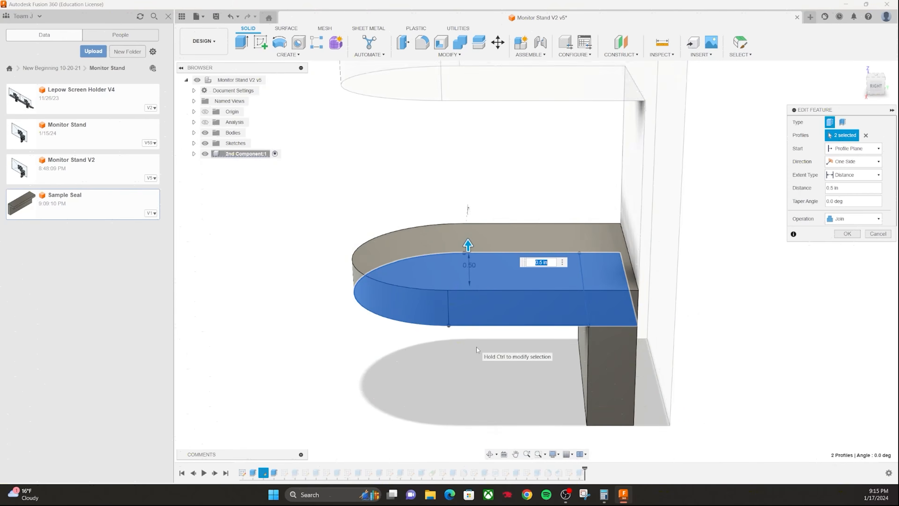
pyautogui.press('Escape')
pyautogui.rightClick(263, 473)
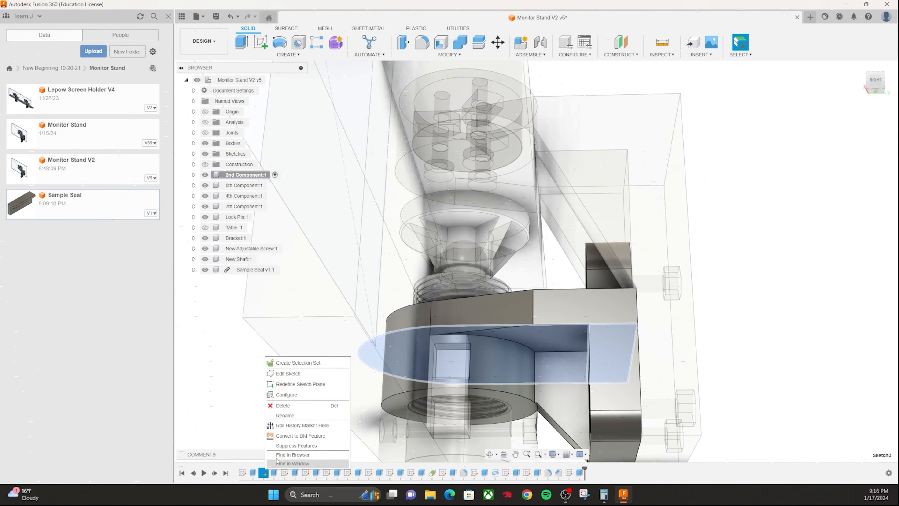
pyautogui.click(286, 374)
pyautogui.moveTo(573, 345)
pyautogui.keyDown('shift'); pyautogui.mouseDown(button='middle')
pyautogui.moveTo(483, 259)
pyautogui.moveTo(601, 234)
pyautogui.mouseUp(button='middle'); pyautogui.keyUp('shift')
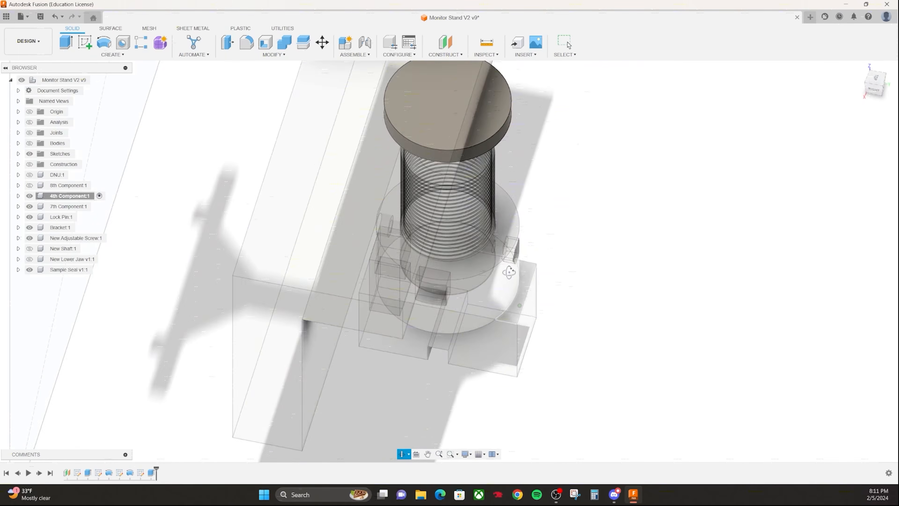
pyautogui.moveTo(509, 272)
pyautogui.keyDown('shift'); pyautogui.mouseDown(button='middle')
pyautogui.moveTo(504, 333)
pyautogui.moveTo(486, 271)
pyautogui.moveTo(493, 294)
pyautogui.moveTo(415, 273)
pyautogui.moveTo(425, 283)
pyautogui.moveTo(411, 265)
pyautogui.mouseUp(button='middle'); pyautogui.keyUp('shift')
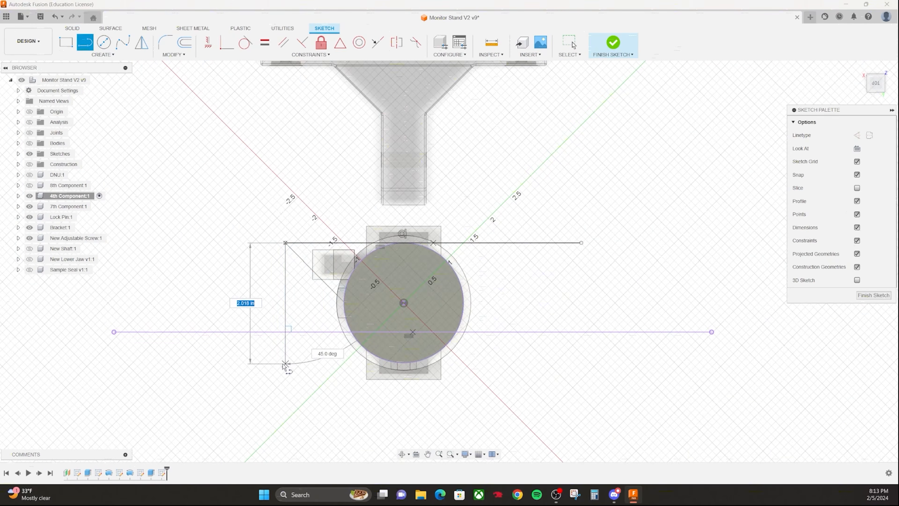
# - Draw a three-sided outline around the 4th Component's round face and trim its ends at the horizontal line
pyautogui.doubleClick(285, 363)
pyautogui.click(582, 243)
pyautogui.doubleClick(582, 374)
pyautogui.press('Escape')
pyautogui.click(174, 54)
pyautogui.click(177, 108)
pyautogui.click(286, 349)
pyautogui.click(581, 352)
# - Dimension one side line 1.50 in from the circle's centre and set the opposite side's distance equal to it
pyautogui.click(103, 54)
pyautogui.click(85, 198)
pyautogui.click(404, 303)
pyautogui.click(581, 294)
pyautogui.click(645, 224)
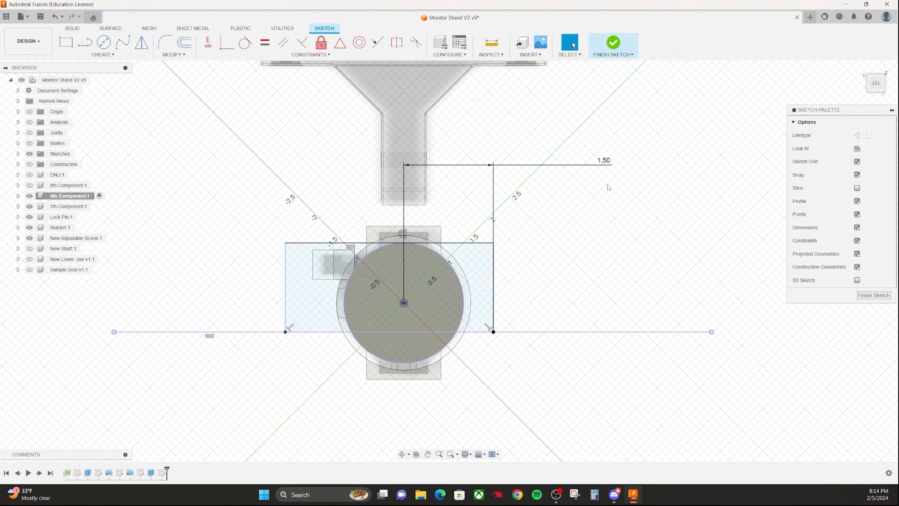
pyautogui.click(284, 286)
pyautogui.click(342, 135)
pyautogui.click(604, 160)
pyautogui.press('Return')
pyautogui.press('Escape')
# - Convert the horizontal reference line to construction and close the rectangle with a line between the side lines' ends
pyautogui.click(538, 332)
pyautogui.click(858, 136)
pyautogui.click(85, 43)
pyautogui.click(314, 332)
pyautogui.click(493, 332)
pyautogui.press('Escape')
# - Extrude the rectangular profiles around the 4th Component's disc up to a picked object, joining them to the body
pyautogui.keyDown('shift'); pyautogui.moveTo(508, 379); pyautogui.dragTo(553, 262, button='middle'); pyautogui.keyUp('shift')
pyautogui.click(616, 186)
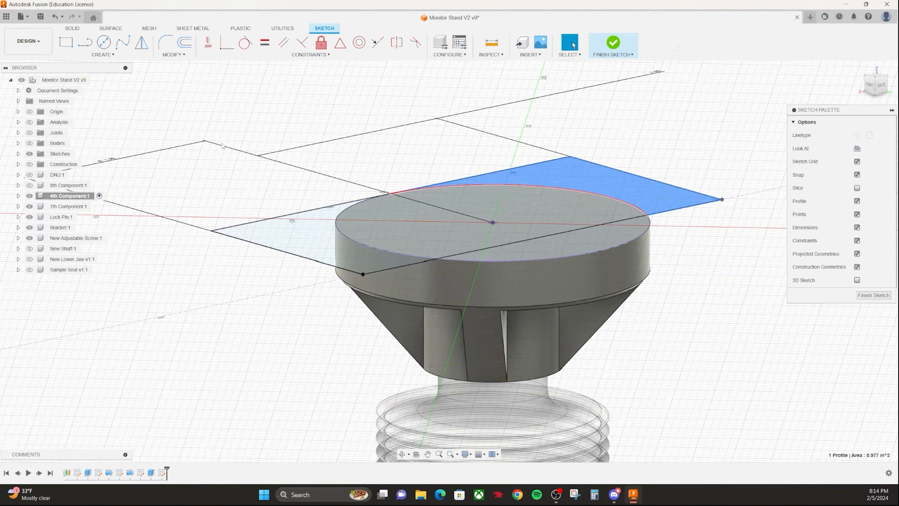
pyautogui.press('e')
pyautogui.click(326, 223)
pyautogui.moveTo(326, 223); pyautogui.dragTo(328, 262)
pyautogui.keyDown('shift'); pyautogui.moveTo(327, 262); pyautogui.dragTo(365, 205, button='middle'); pyautogui.keyUp('shift')
pyautogui.scroll(5, 318, 270)
pyautogui.moveTo(441, 213); pyautogui.dragTo(442, 229)
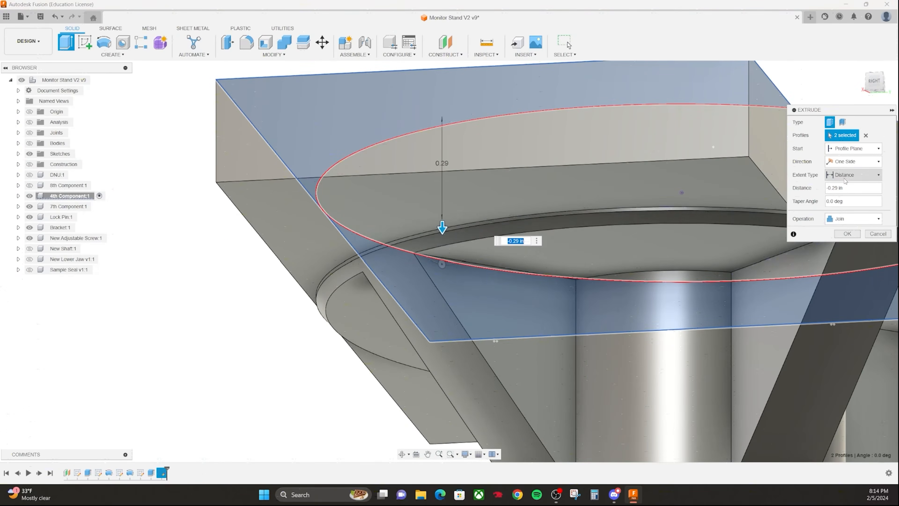
pyautogui.click(853, 175)
pyautogui.click(847, 201)
pyautogui.click(402, 239)
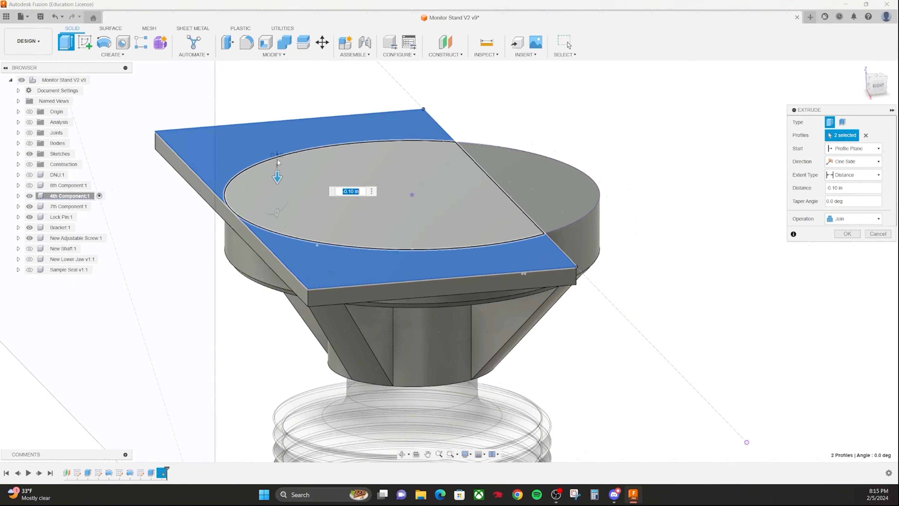
pyautogui.moveTo(278, 162); pyautogui.dragTo(278, 199)
pyautogui.press('Return')
pyautogui.keyDown('shift'); pyautogui.moveTo(427, 261); pyautogui.dragTo(407, 287, button='middle'); pyautogui.keyUp('shift')
pyautogui.scroll(-6, 429, 315)
pyautogui.scroll(4, 377, 276)
pyautogui.scroll(3, 377, 277)
pyautogui.scroll(-8, 496, 289)
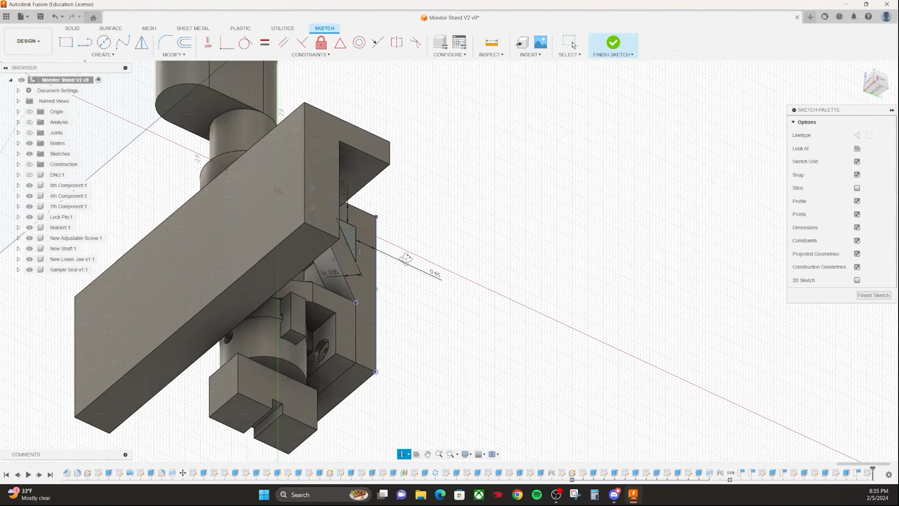
# - Extrude the triangular sketch profile on the clamp's side as a cut, with its extent set to To Object
pyautogui.press('q')
pyautogui.click(337, 238)
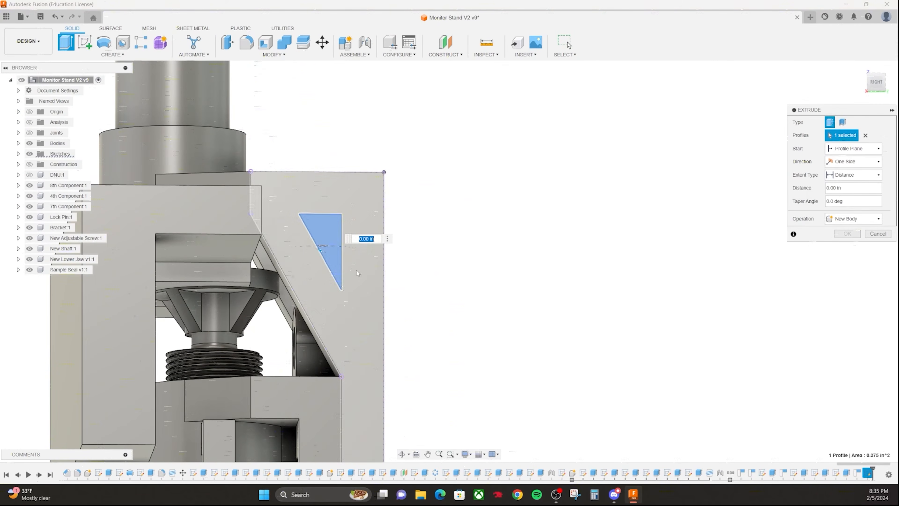
pyautogui.keyDown('shift'); pyautogui.moveTo(428, 331); pyautogui.dragTo(421, 338, button='middle'); pyautogui.keyUp('shift')
pyautogui.moveTo(345, 239); pyautogui.dragTo(559, 149)
pyautogui.moveTo(654, 257); pyautogui.dragTo(594, 245, button='middle')
pyautogui.keyDown('shift'); pyautogui.moveTo(582, 279); pyautogui.dragTo(499, 322, button='middle'); pyautogui.keyUp('shift')
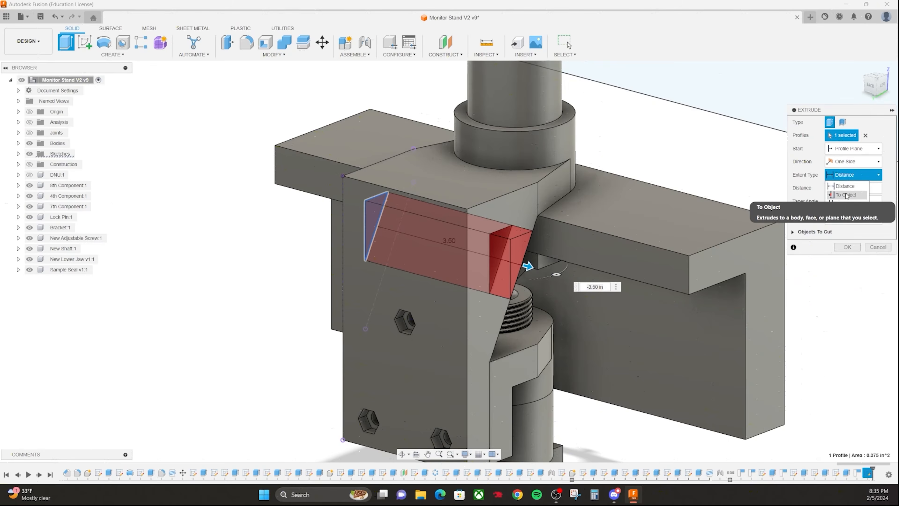
pyautogui.click(846, 195)
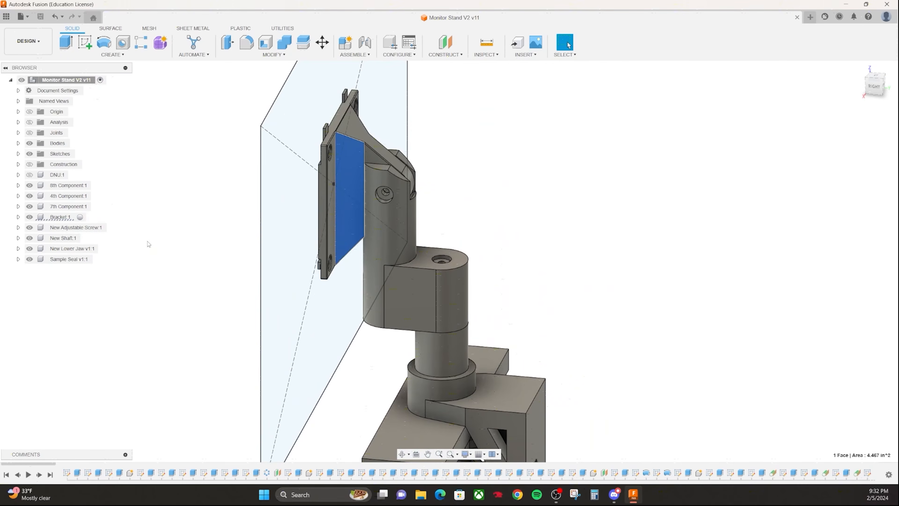
# - Hide the Bracket, activate the 8th Component and open its early sketch with the 1.75 in circle for editing
pyautogui.click(30, 218)
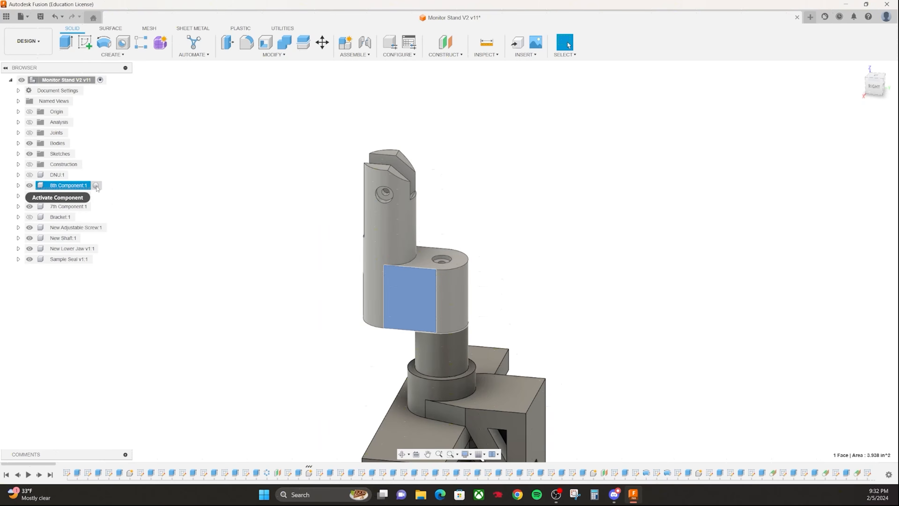
pyautogui.click(96, 186)
pyautogui.keyDown('shift'); pyautogui.moveTo(418, 355); pyautogui.dragTo(420, 332, button='middle'); pyautogui.keyUp('shift')
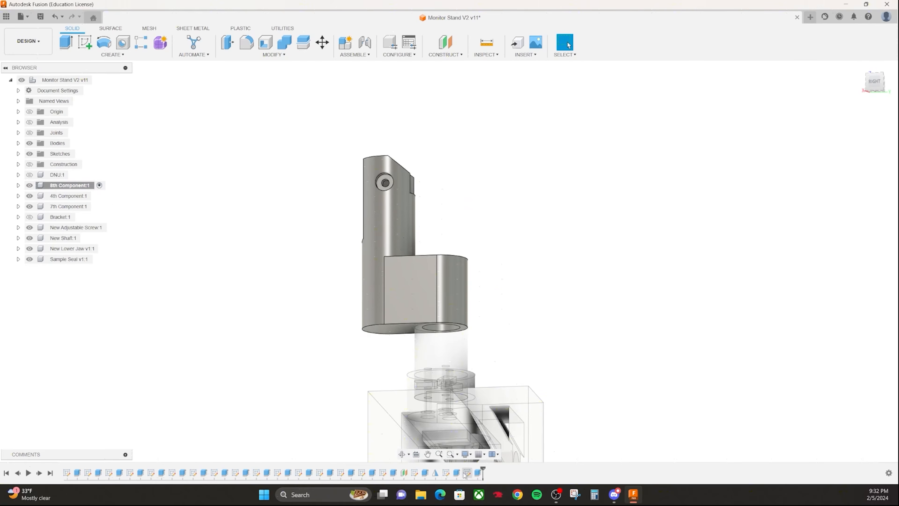
pyautogui.rightClick(151, 473)
pyautogui.click(184, 373)
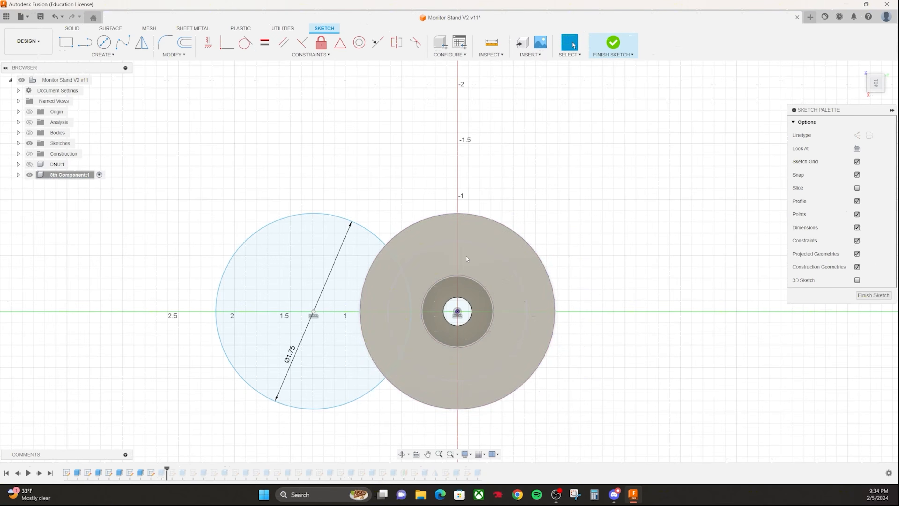
pyautogui.keyDown('shift'); pyautogui.moveTo(487, 330); pyautogui.dragTo(459, 160, button='middle'); pyautogui.keyUp('shift')
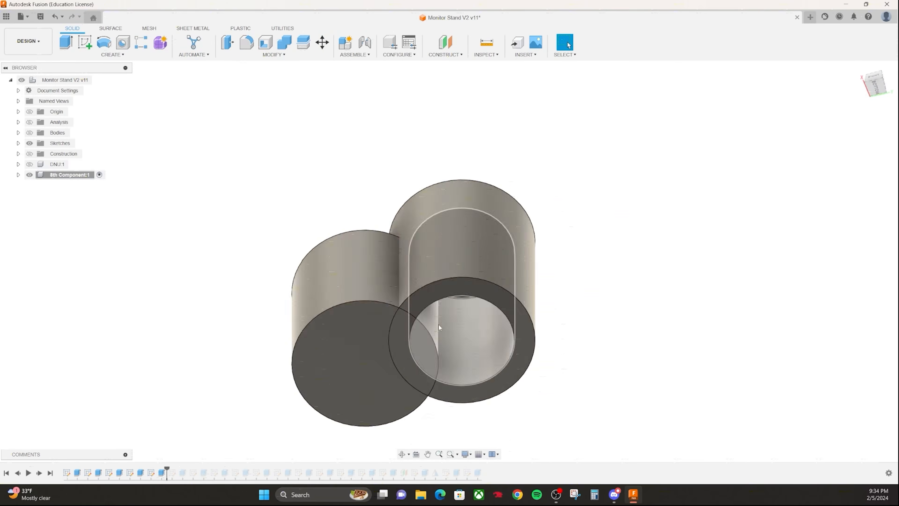
pyautogui.keyDown('shift'); pyautogui.moveTo(439, 327); pyautogui.dragTo(403, 355, button='middle'); pyautogui.keyUp('shift')
pyautogui.scroll(2, 403, 355)
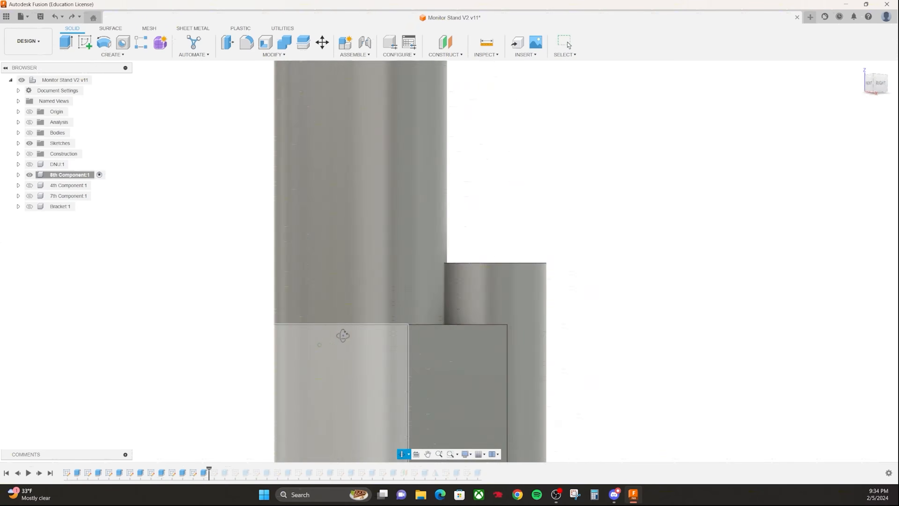
pyautogui.keyDown('shift'); pyautogui.moveTo(383, 270); pyautogui.dragTo(350, 217, button='middle'); pyautogui.keyUp('shift')
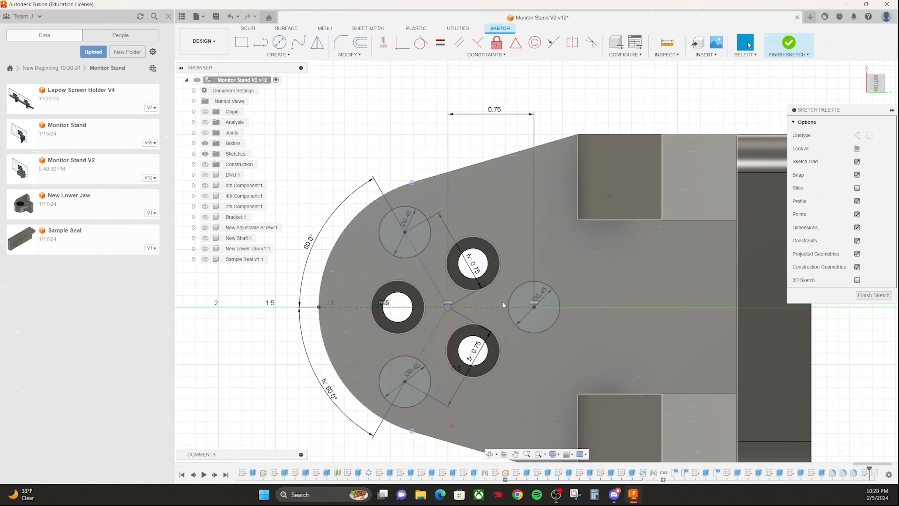
pyautogui.press('q')
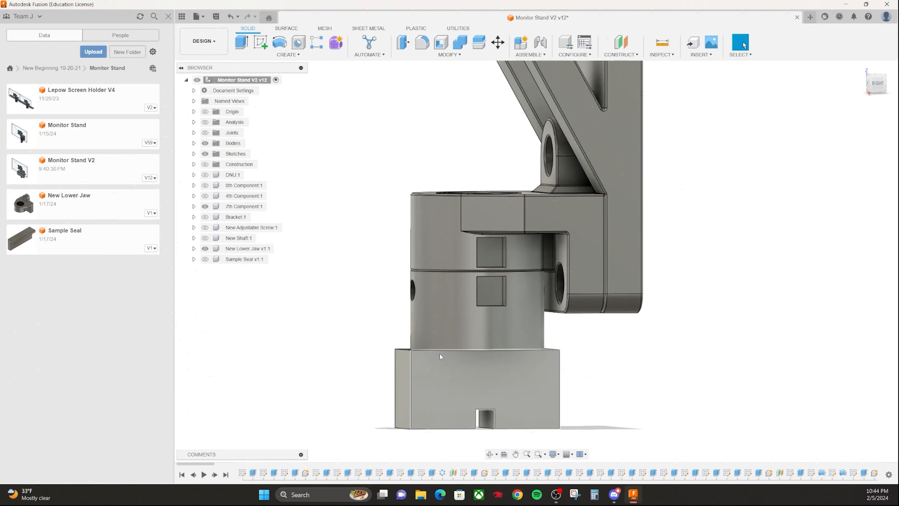
# - Start the Measure tool for checking the lower jaw and the 7th Component beneath it
pyautogui.keyDown('shift'); pyautogui.moveTo(441, 373); pyautogui.dragTo(507, 336, button='middle'); pyautogui.keyUp('shift')
pyautogui.scroll(2, 510, 335)
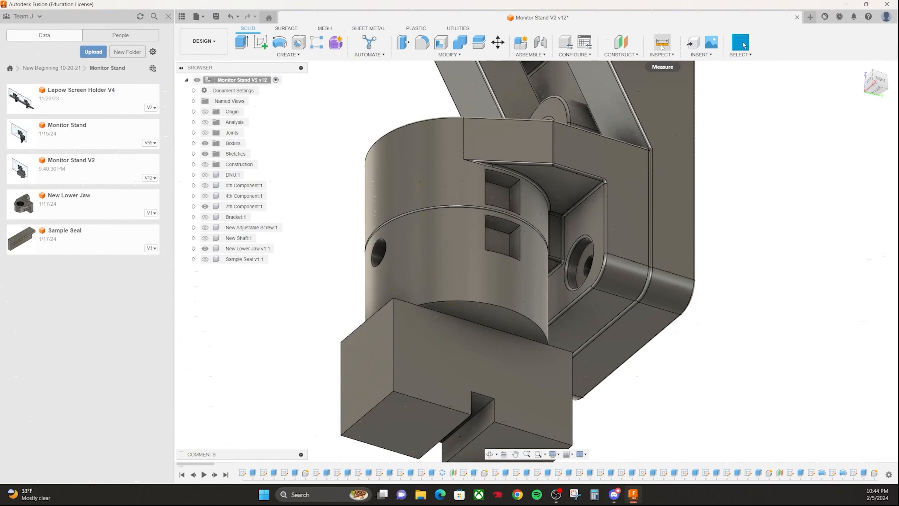
pyautogui.click(662, 45)
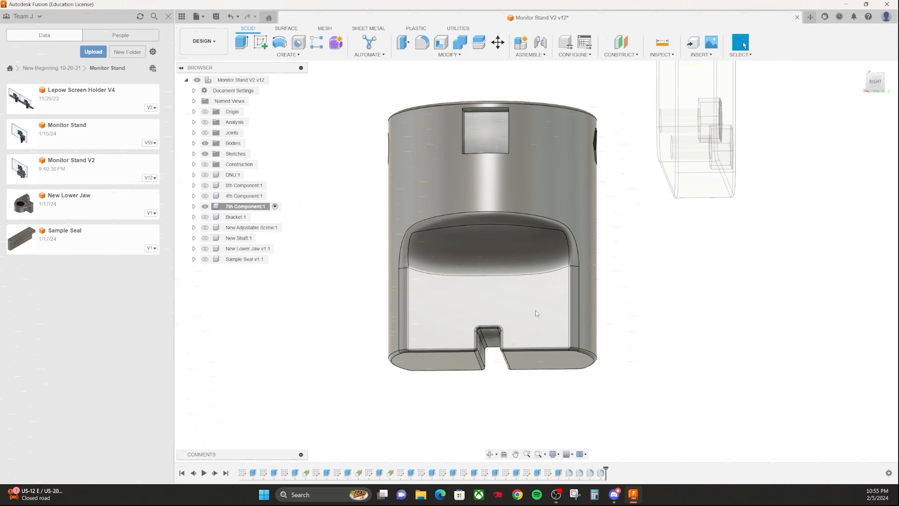
# - Undo the most recent edits to the 7th Component
pyautogui.hotkey('ctrl', 'z')
pyautogui.hotkey('ctrl', 'z')
pyautogui.hotkey('ctrl', 'z')
pyautogui.hotkey('ctrl', 'z')
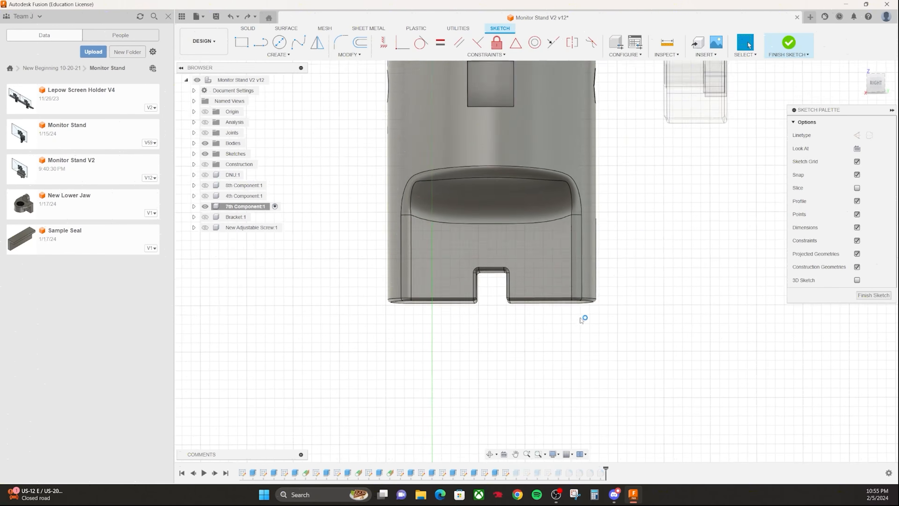
pyautogui.hotkey('ctrl', 'z')
pyautogui.scroll(-2, 527, 329)
pyautogui.moveTo(525, 328)
pyautogui.keyDown('shift'); pyautogui.mouseDown(button='middle')
pyautogui.moveTo(498, 300)
pyautogui.moveTo(567, 323)
pyautogui.moveTo(564, 343)
pyautogui.mouseUp(button='middle'); pyautogui.keyUp('shift')
pyautogui.moveTo(548, 313); pyautogui.dragTo(537, 343, button='middle')
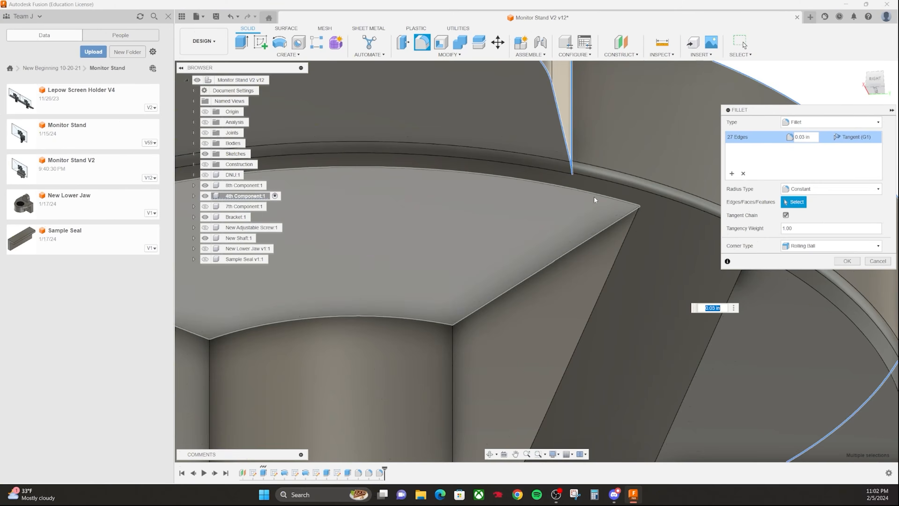
# - Select the edges of the 4th Component's plate and support ribs for a constant 0.03 in fillet
pyautogui.click(592, 194)
pyautogui.scroll(-3, 587, 198)
pyautogui.click(534, 243)
pyautogui.click(578, 226)
pyautogui.click(443, 296)
pyautogui.click(496, 317)
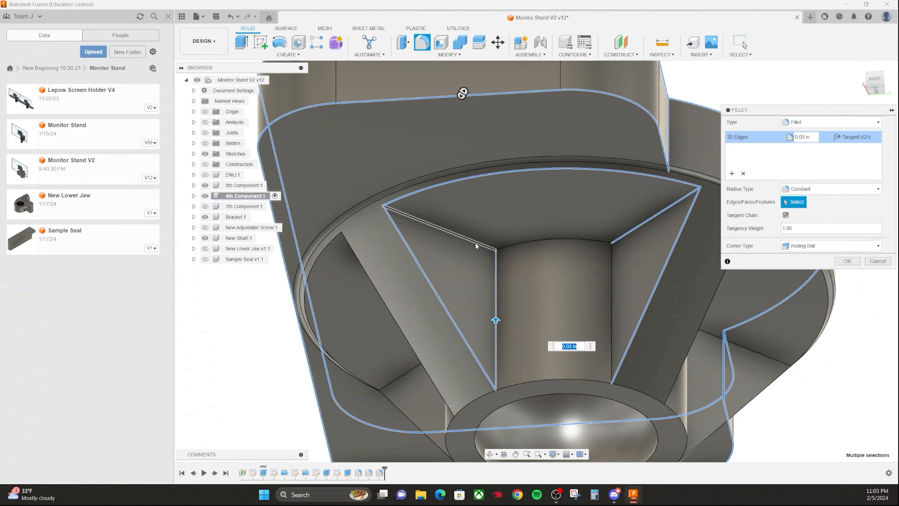
pyautogui.click(475, 245)
pyautogui.click(455, 229)
pyautogui.click(497, 368)
pyautogui.click(536, 339)
# - Cut the two sketched circles 0.1 in deep into the top face of the 4th Component's plate
pyautogui.scroll(-2, 572, 332)
pyautogui.keyDown('shift'); pyautogui.moveTo(572, 332); pyautogui.dragTo(485, 343, button='middle'); pyautogui.keyUp('shift')
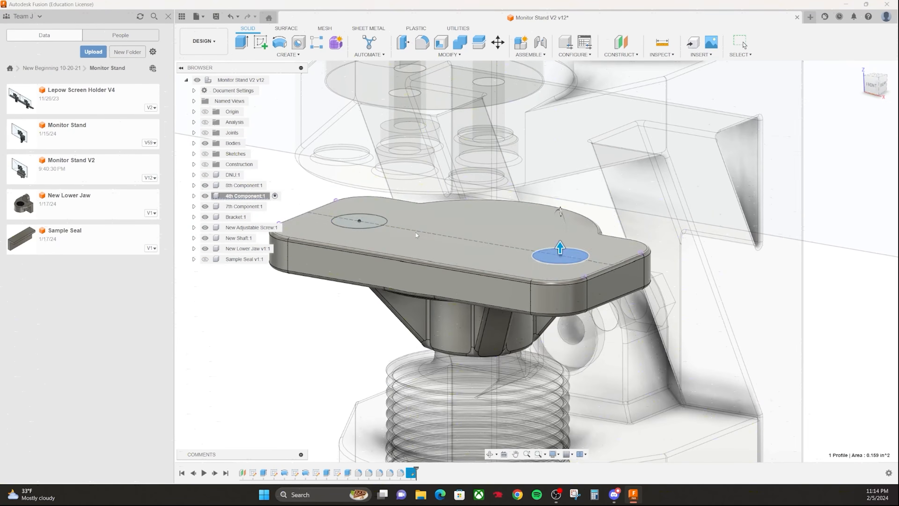
pyautogui.click(377, 221)
pyautogui.write('-.1')
pyautogui.press('Return')
pyautogui.scroll(-3, 524, 319)
pyautogui.keyDown('shift'); pyautogui.moveTo(524, 319); pyautogui.dragTo(457, 219, button='middle'); pyautogui.keyUp('shift')
pyautogui.scroll(3, 457, 220)
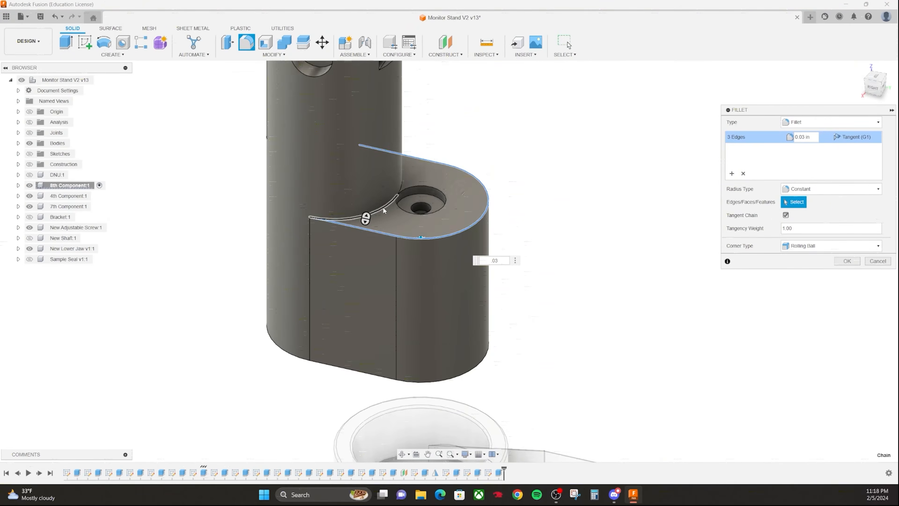
# - Select the 8th Component's outer and slot edges for a constant 0.03 in fillet
pyautogui.click(384, 210)
pyautogui.keyDown('shift'); pyautogui.moveTo(385, 210); pyautogui.dragTo(371, 188, button='middle'); pyautogui.keyUp('shift')
pyautogui.click(438, 223)
pyautogui.click(331, 267)
pyautogui.click(328, 139)
pyautogui.keyDown('shift'); pyautogui.moveTo(328, 139); pyautogui.dragTo(399, 249, button='middle'); pyautogui.keyUp('shift')
pyautogui.scroll(5, 379, 271)
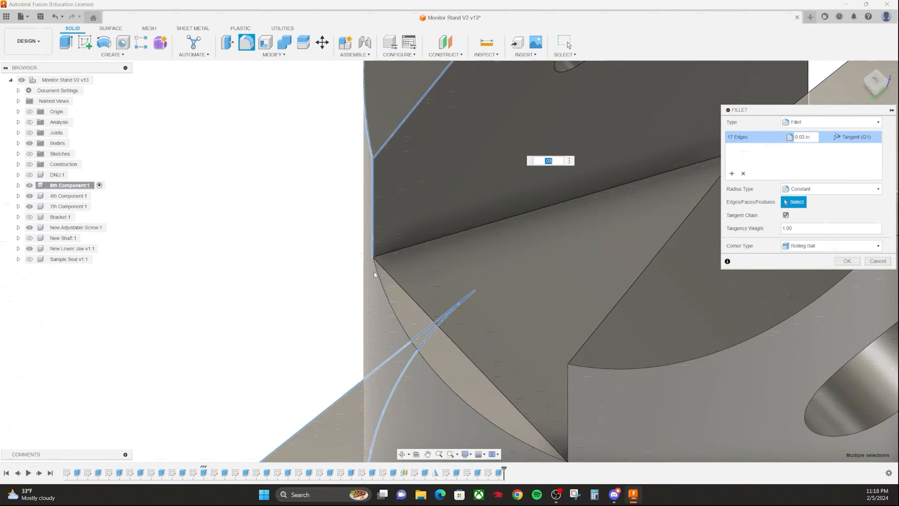
pyautogui.click(400, 284)
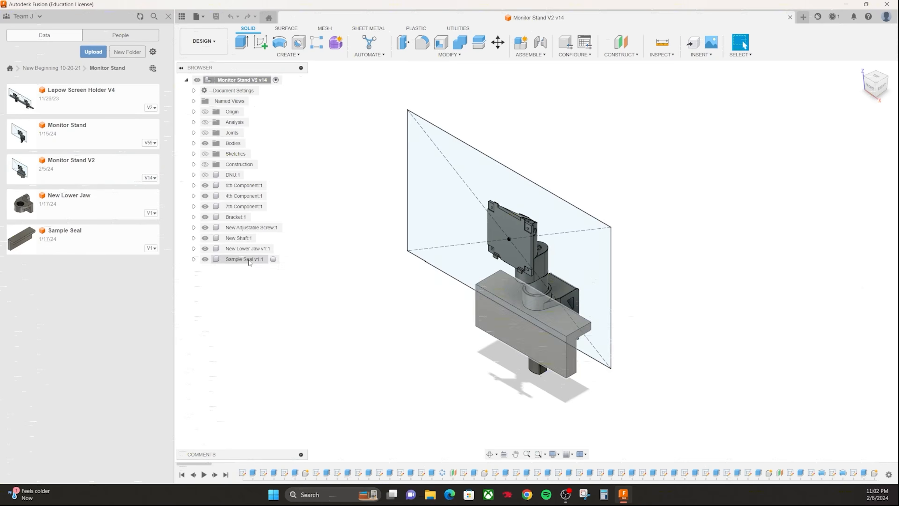
# - Activate the 7th Component and delete the fillet feature at the end of its history
pyautogui.keyDown('shift'); pyautogui.moveTo(516, 320); pyautogui.dragTo(418, 298, button='middle'); pyautogui.keyUp('shift')
pyautogui.scroll(6, 456, 358)
pyautogui.keyDown('shift'); pyautogui.moveTo(456, 358); pyautogui.dragTo(449, 318, button='middle'); pyautogui.keyUp('shift')
pyautogui.click(450, 284)
pyautogui.click(99, 207)
pyautogui.click(414, 473)
pyautogui.keyDown('shift'); pyautogui.moveTo(542, 349); pyautogui.dragTo(524, 361, button='middle'); pyautogui.keyUp('shift')
pyautogui.press('Delete')
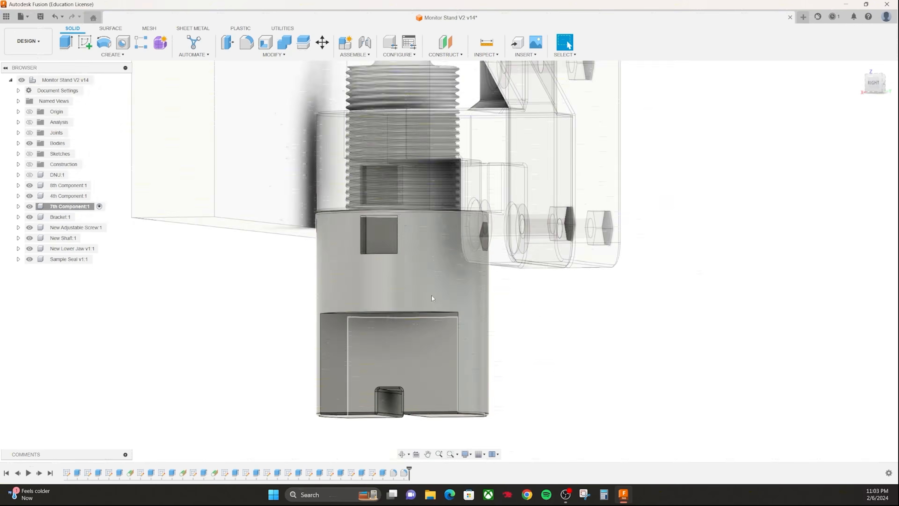
# - Check the 7th Component's early extrusions one by one and delete the selected feature
pyautogui.doubleClick(77, 472)
pyautogui.press('Escape')
pyautogui.doubleClick(98, 473)
pyautogui.keyDown('shift'); pyautogui.moveTo(151, 394); pyautogui.dragTo(158, 437, button='middle'); pyautogui.keyUp('shift')
pyautogui.press('Escape')
pyautogui.doubleClick(119, 473)
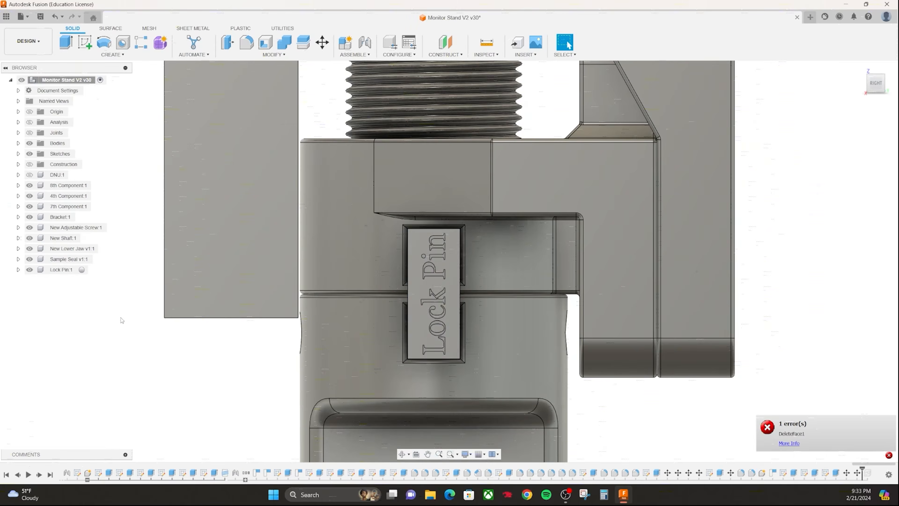
pyautogui.press('Delete')
pyautogui.press('Return')
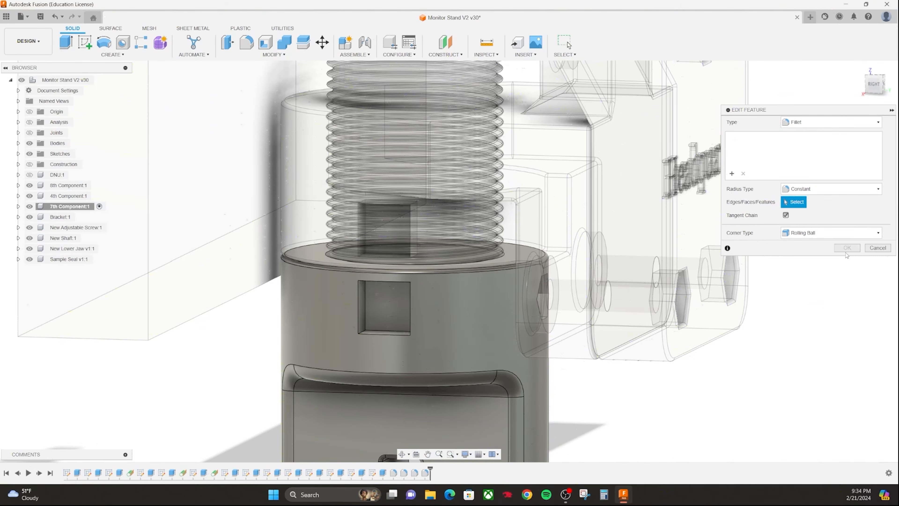
# - Remove the 7th Component's square side pocket and the leftover fillet feature at the end of its history
pyautogui.click(425, 472)
pyautogui.press('Delete')
pyautogui.click(380, 314)
pyautogui.press('Escape')
pyautogui.moveTo(398, 303); pyautogui.dragTo(472, 372, button='middle')
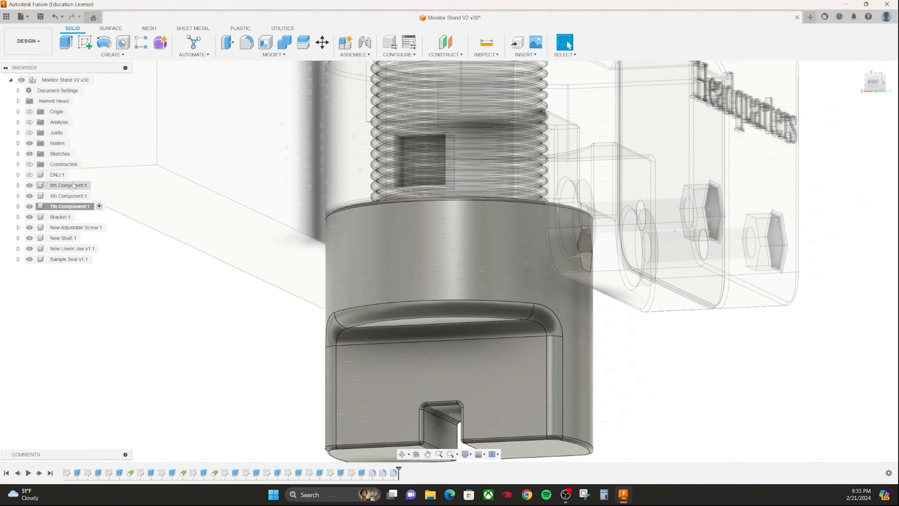
# - Activate the whole assembly and set the height of the "The TinkerPro" sketch text on the clamp's back to 0.4 in
pyautogui.click(101, 80)
pyautogui.doubleClick(419, 159)
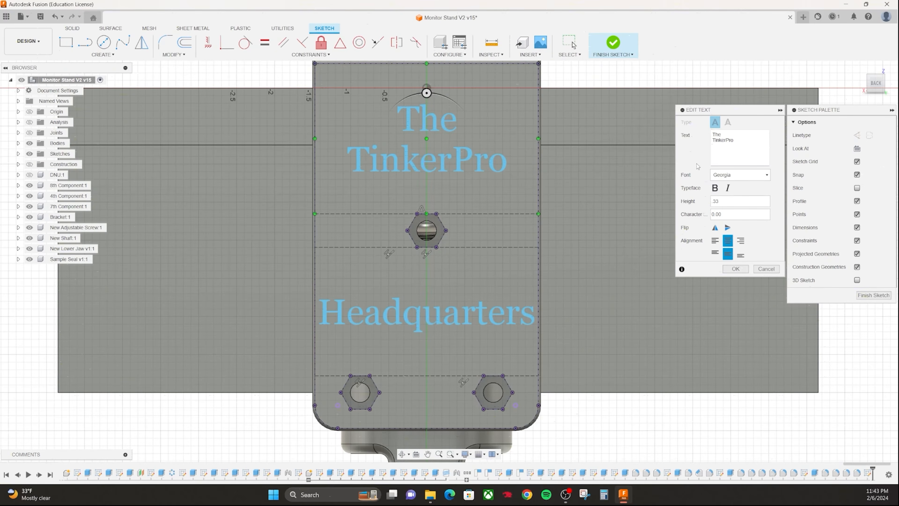
pyautogui.scroll(-3, 509, 355)
pyautogui.write('.4')
pyautogui.press('Return')
# - Try heights of 0.5 in and 0.45 in for the "The TinkerPro" text
pyautogui.doubleClick(498, 215)
pyautogui.write('.5')
pyautogui.doubleClick(505, 224)
pyautogui.write('.45')
pyautogui.scroll(3, 465, 211)
pyautogui.scroll(-3, 610, 336)
# - Set the "The TinkerPro" text height to 0.4 in
pyautogui.doubleClick(582, 264)
pyautogui.moveTo(729, 201); pyautogui.dragTo(656, 188)
pyautogui.write('.4')
pyautogui.press('Return')
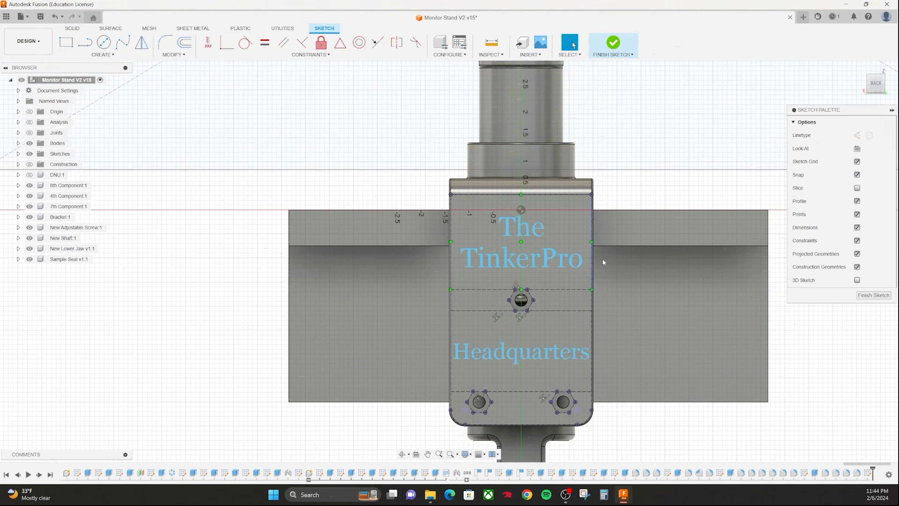
# - Finish the sketch and cut the "The TinkerPro" and "Headquarters" texts 0.05 in deep into the clamp's back face
pyautogui.click(613, 43)
pyautogui.press('q')
pyautogui.click(505, 360)
pyautogui.keyDown('shift'); pyautogui.moveTo(505, 360); pyautogui.dragTo(471, 351, button='middle'); pyautogui.keyUp('shift')
pyautogui.click(510, 195)
pyautogui.write('-.05')
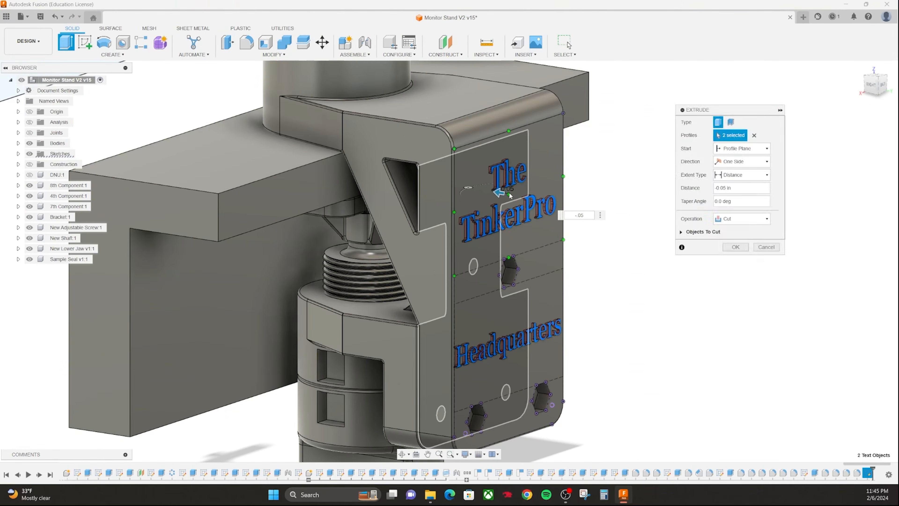
pyautogui.press('Return')
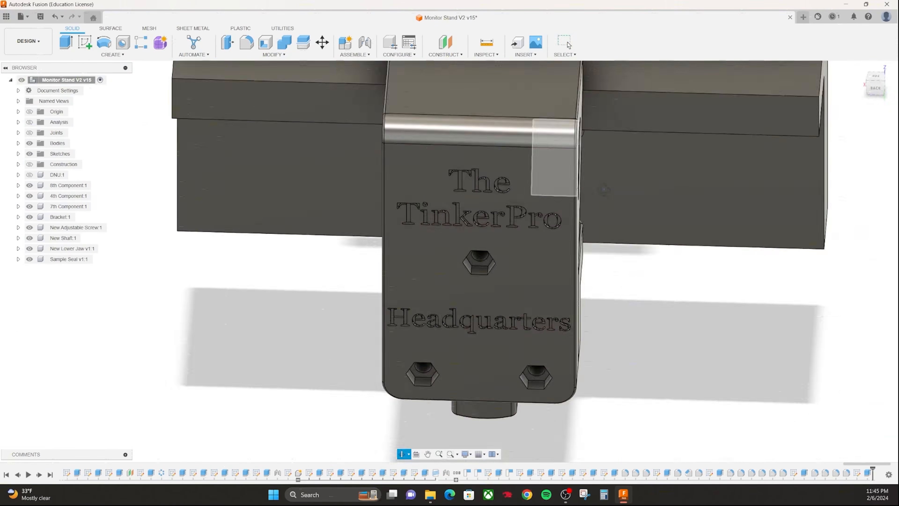